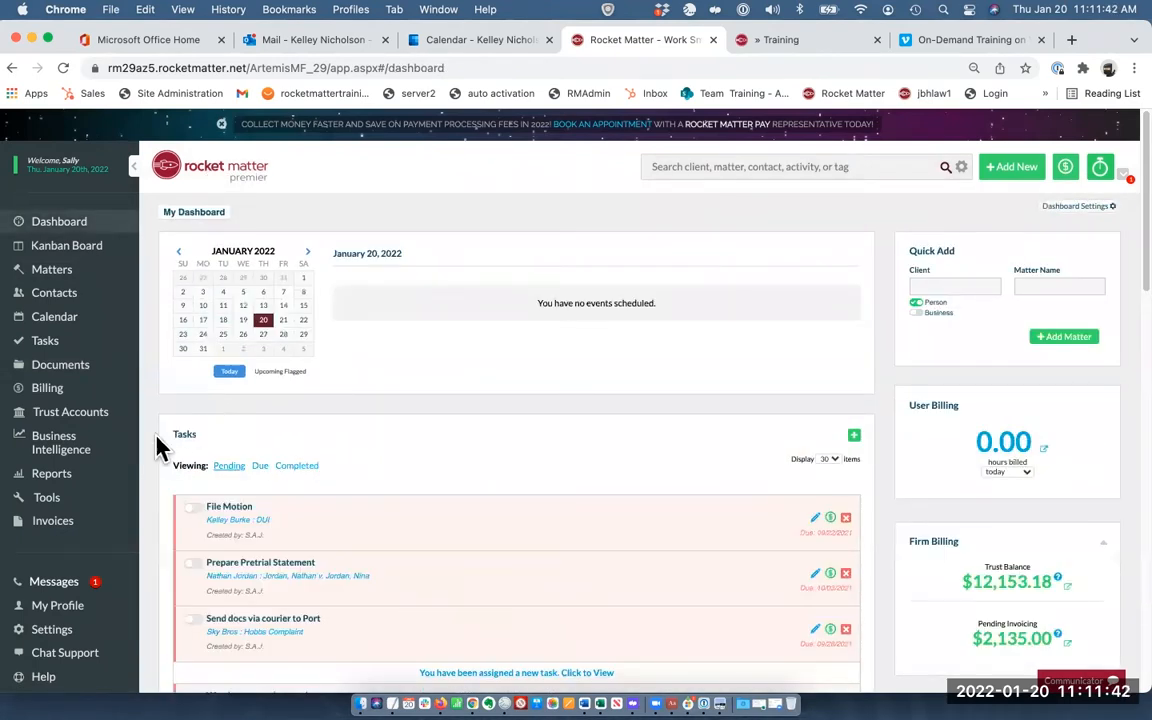
Step: Open the Aged A/R Report for editing from the Business Intelligence reports
click(45, 462)
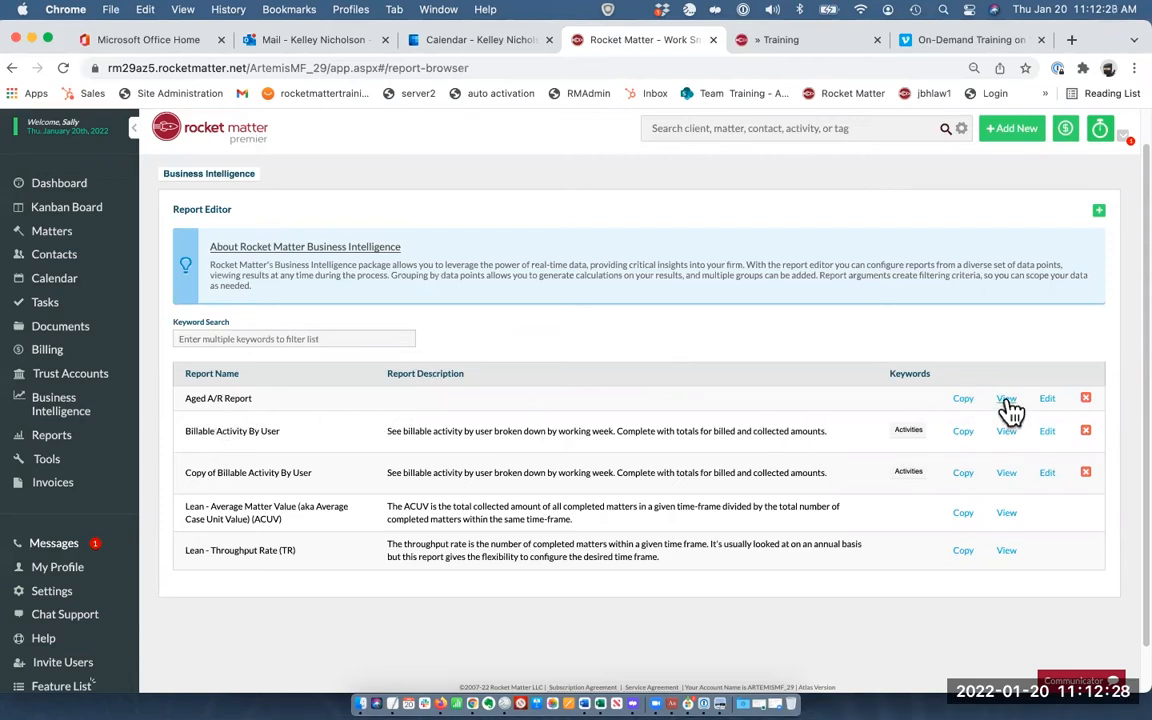
drag(1003, 400, 1040, 410)
click(1046, 400)
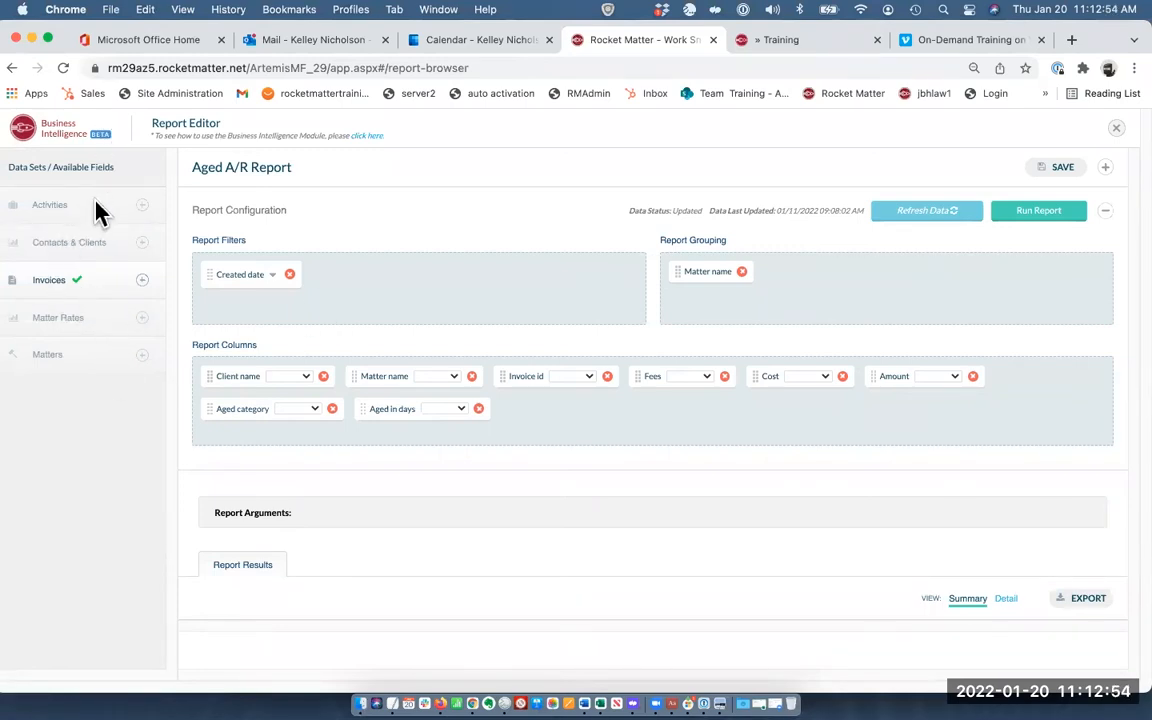
Step: Add the Balance field from the Invoices data set to the report filters, and remove it again
click(143, 282)
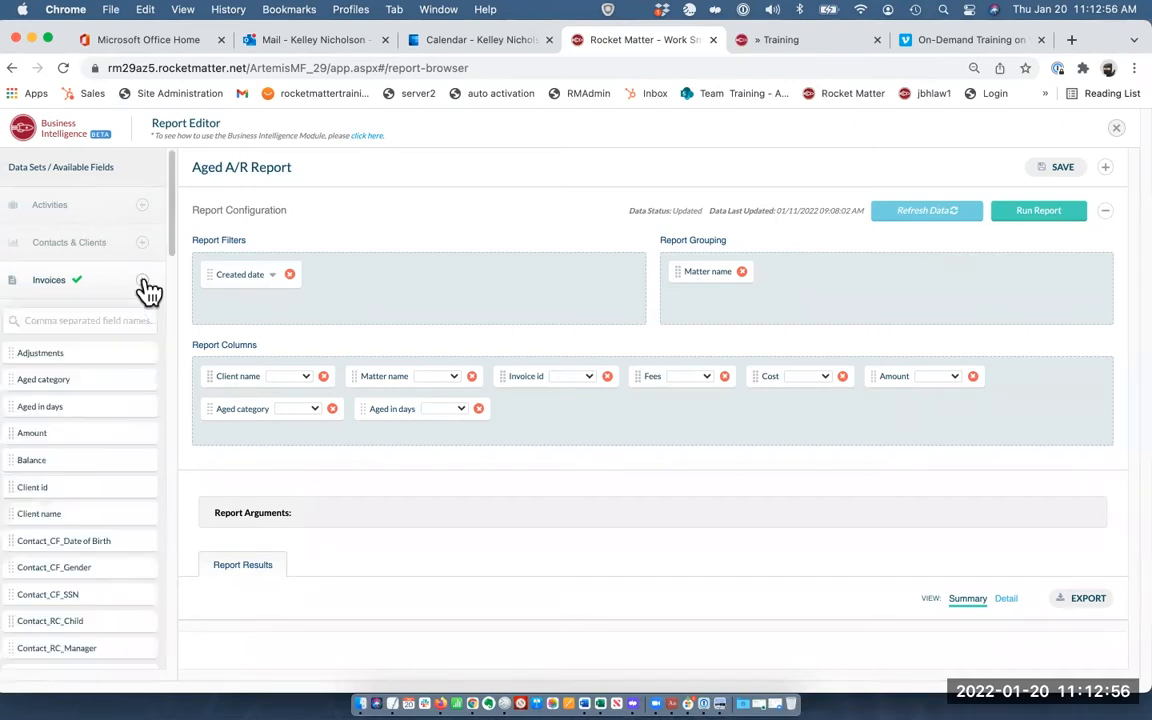
scroll(90, 418, down, 2)
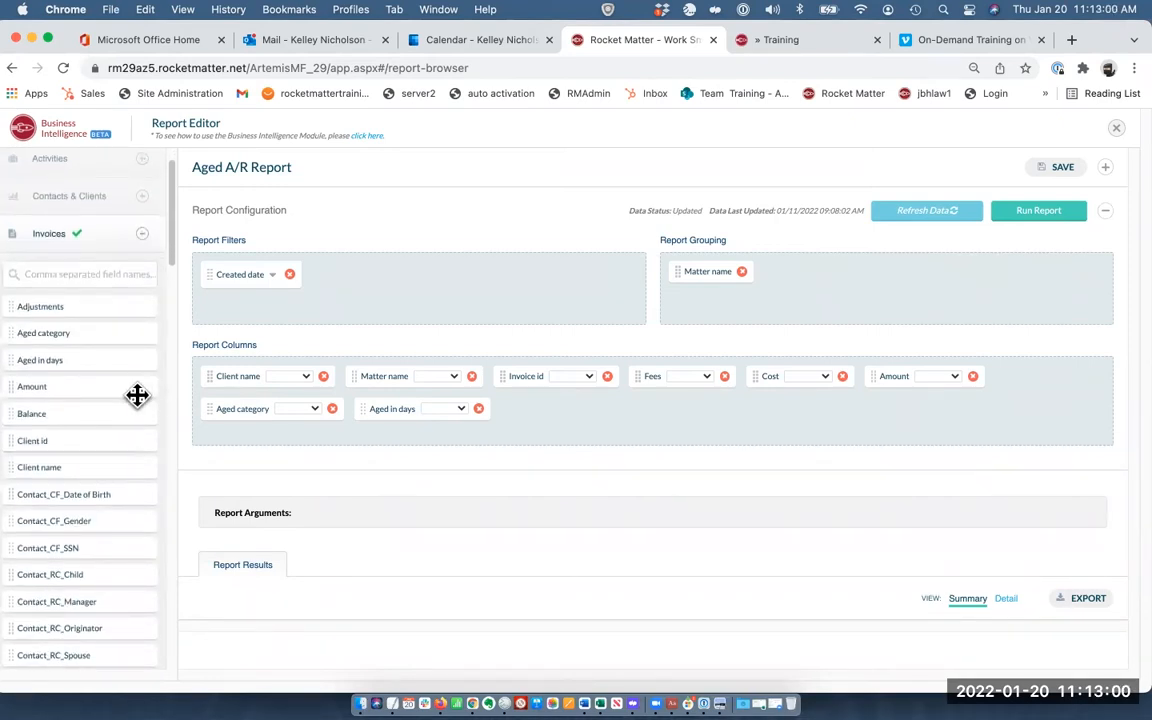
drag(141, 410, 470, 290)
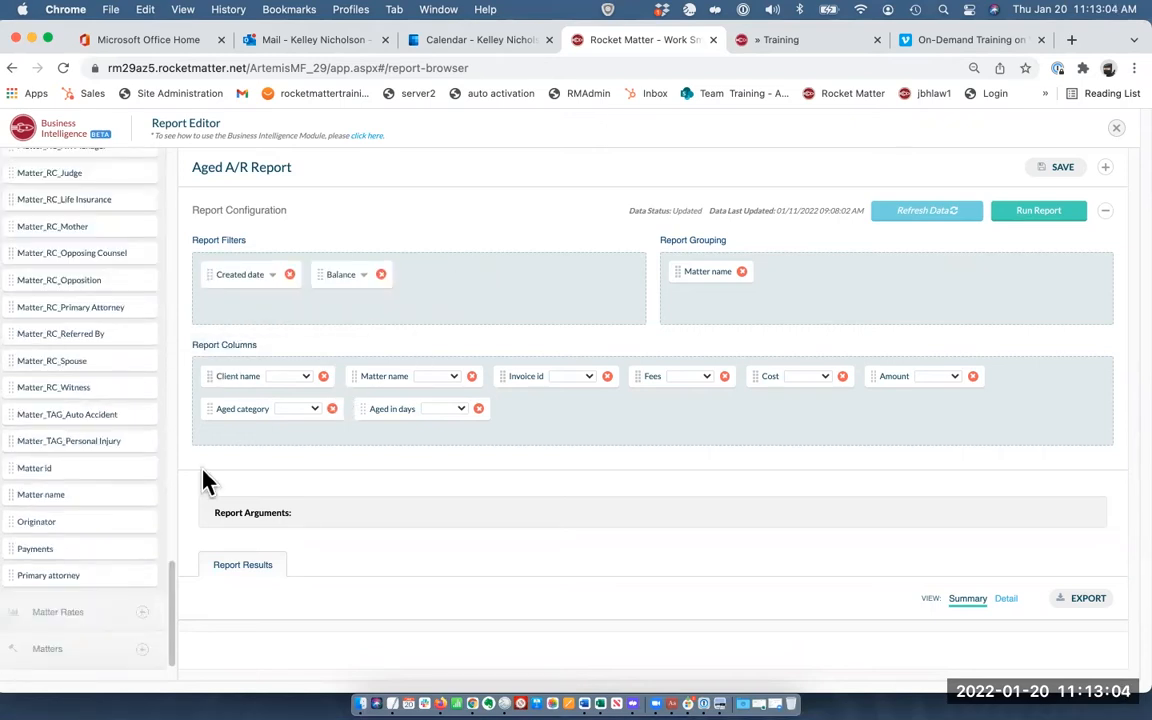
click(382, 275)
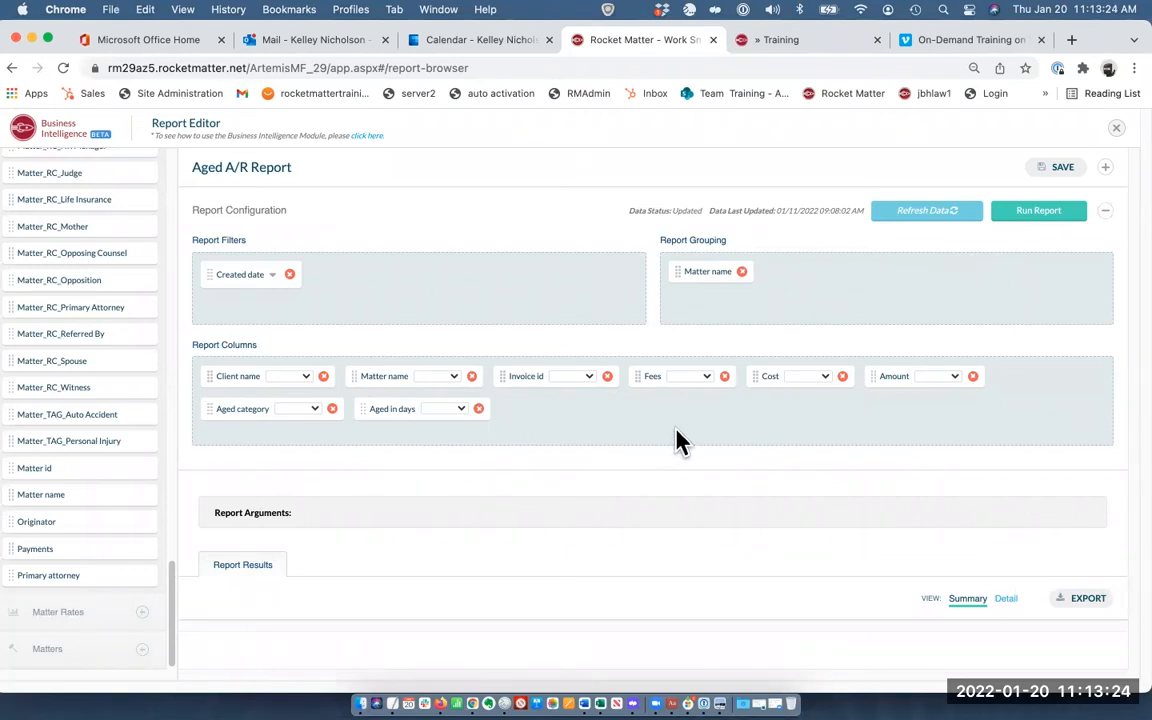
Step: Run the Aged A/R Report and review its summary results grouped by matter name
click(1047, 216)
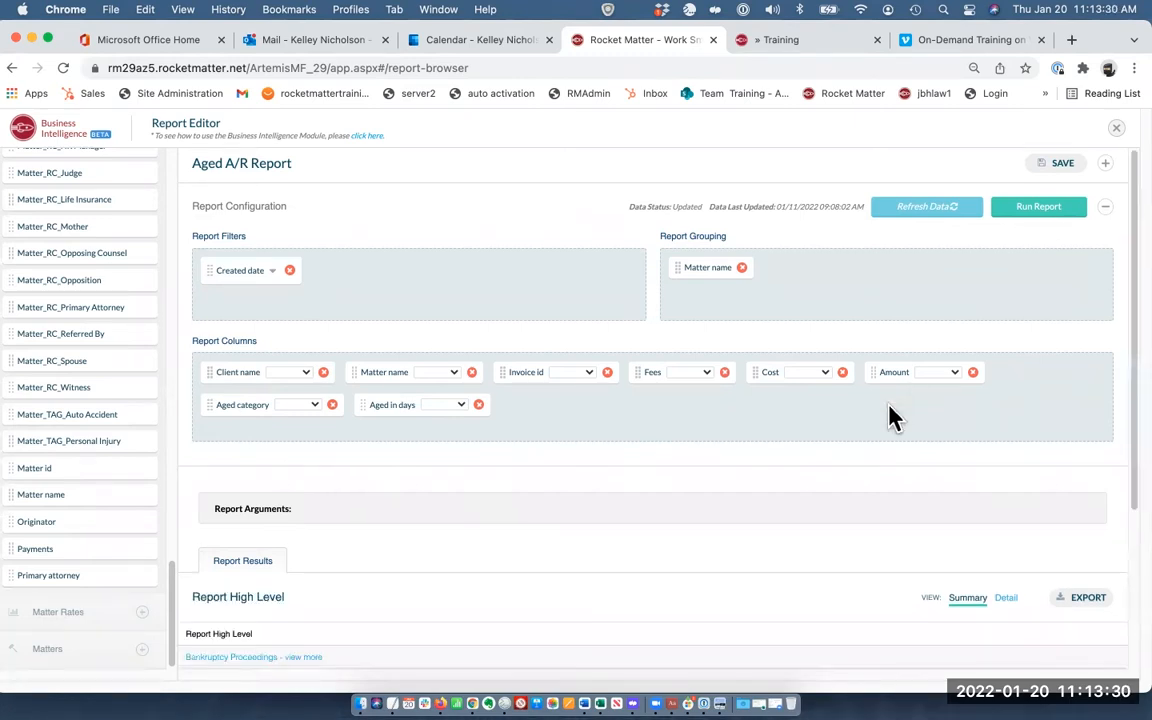
scroll(890, 417, down, 4)
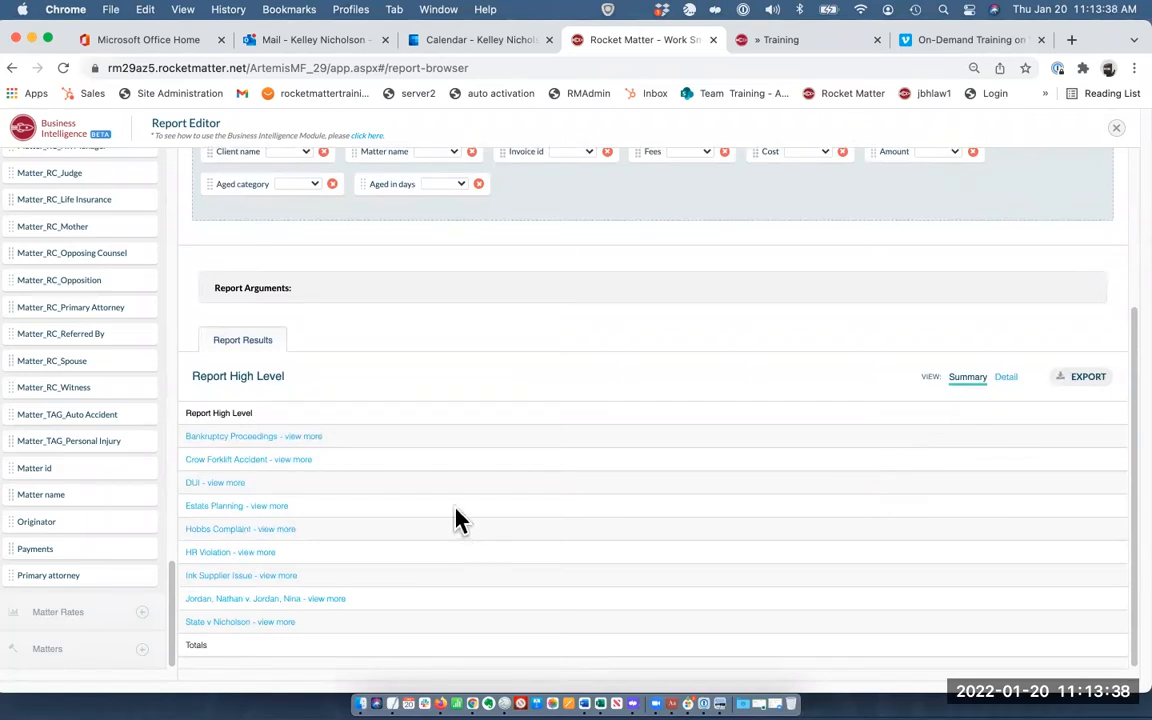
scroll(476, 496, up, 4)
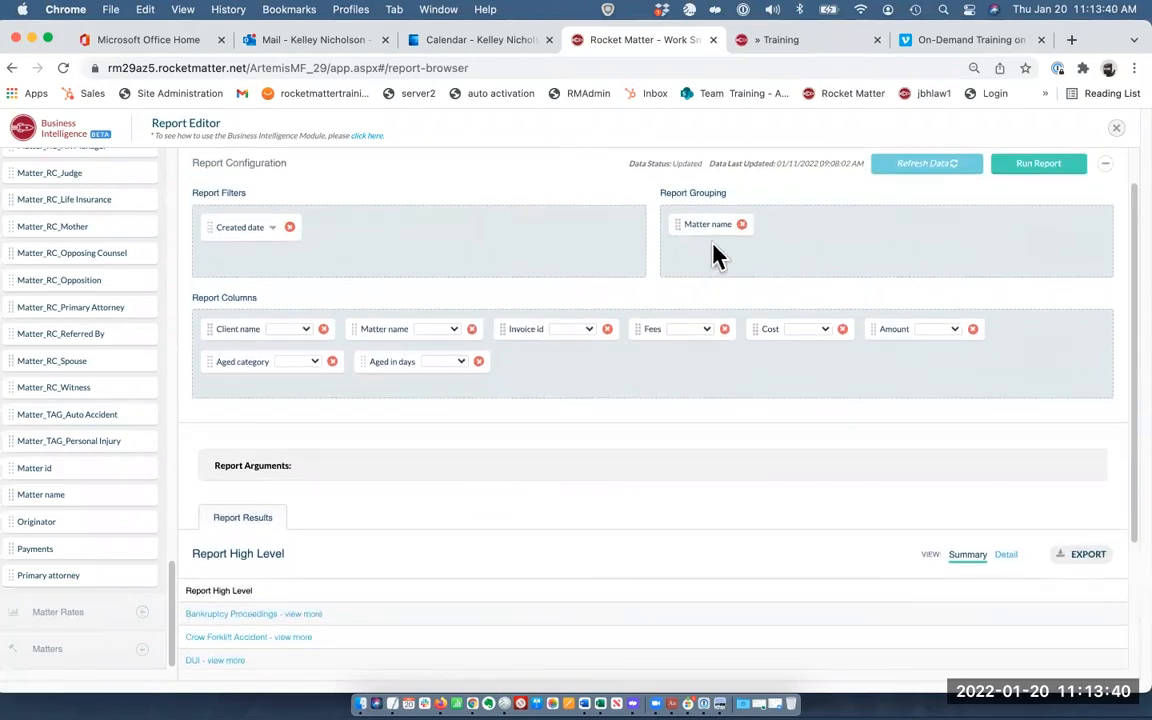
scroll(458, 591, down, 4)
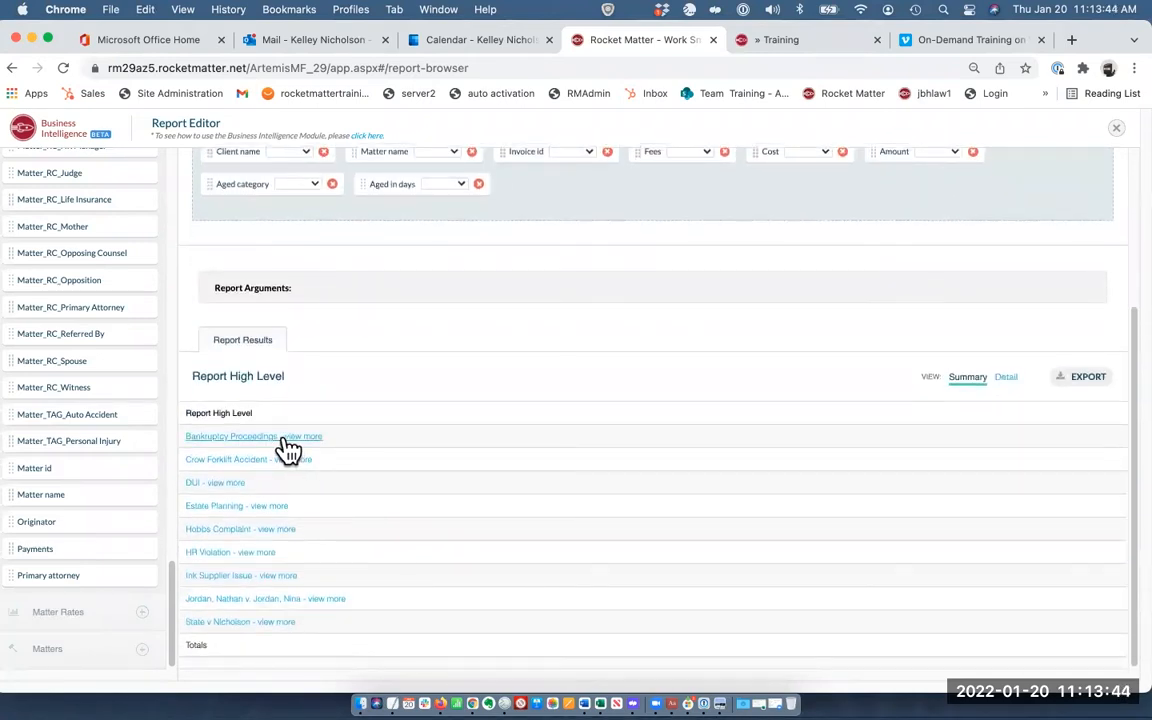
Step: View the invoice details for the Bankruptcy Proceedings matter, and return to the summary view
click(285, 449)
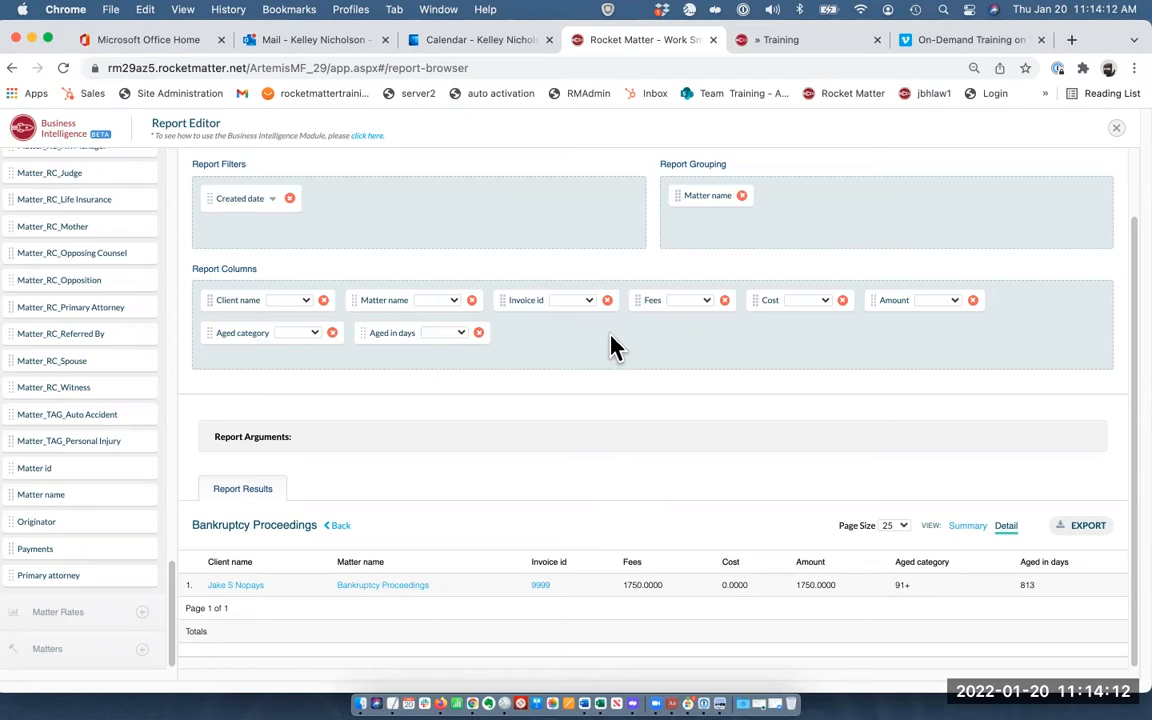
click(966, 527)
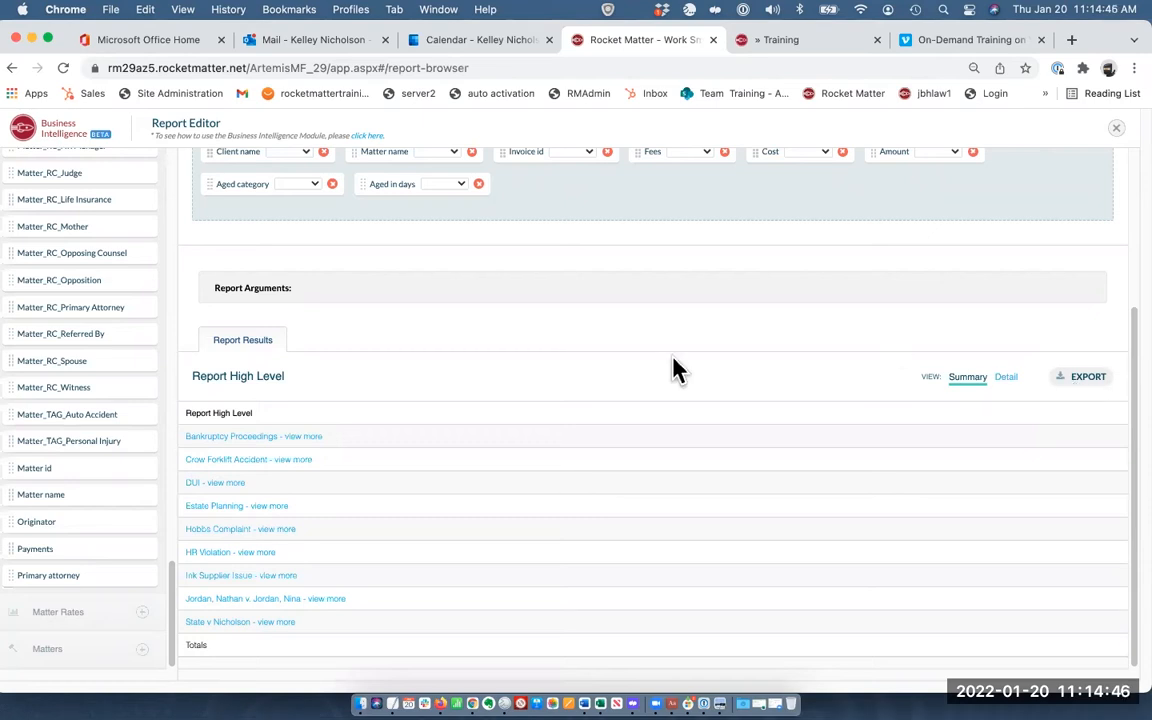
scroll(674, 368, up, 1)
scroll(630, 360, up, 3)
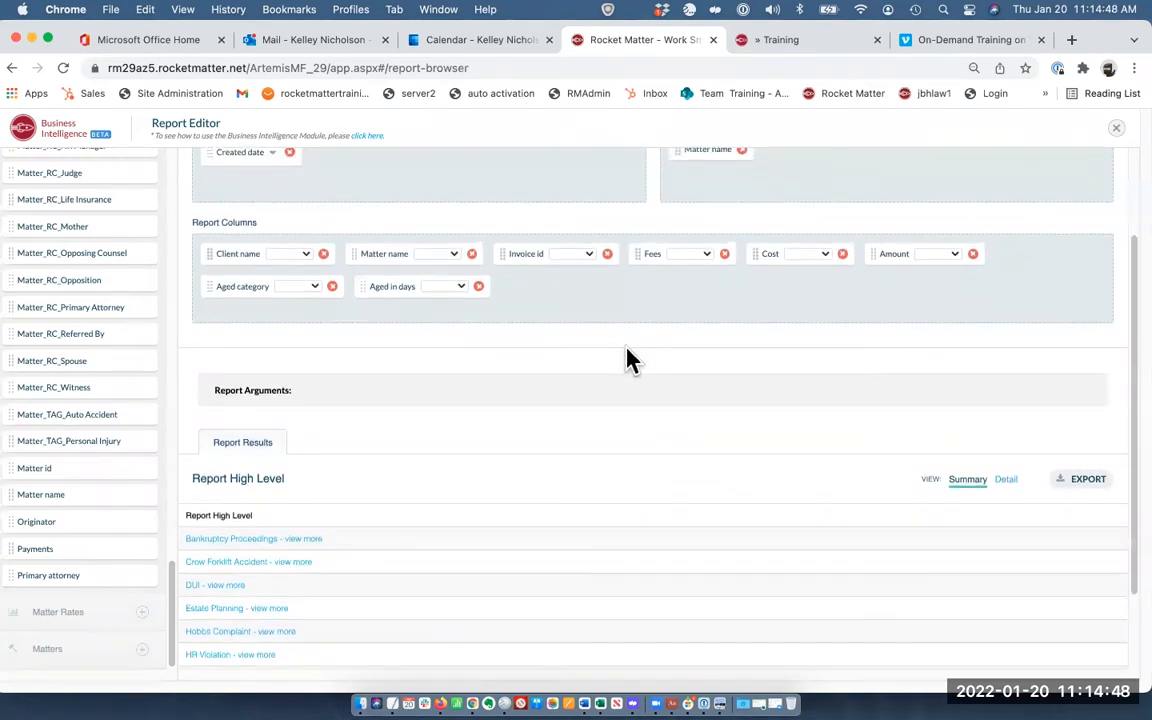
scroll(630, 360, up, 2)
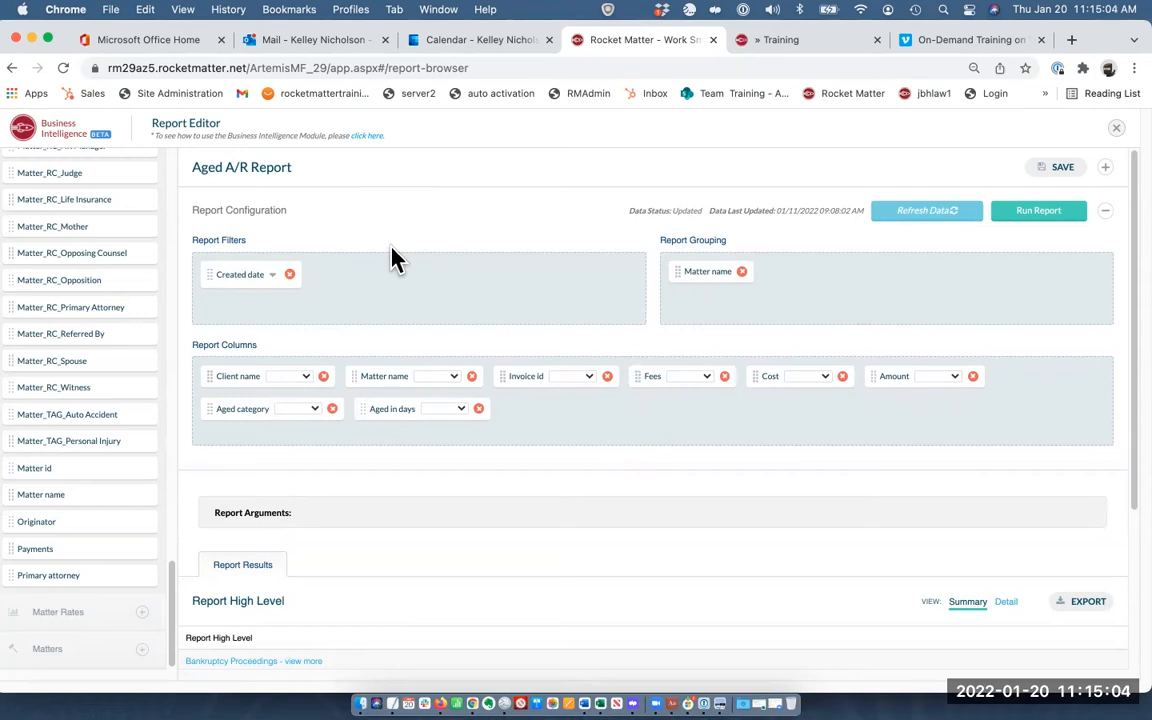
Step: Close the Aged A/R Report and start a new blank Business Intelligence report
click(1117, 130)
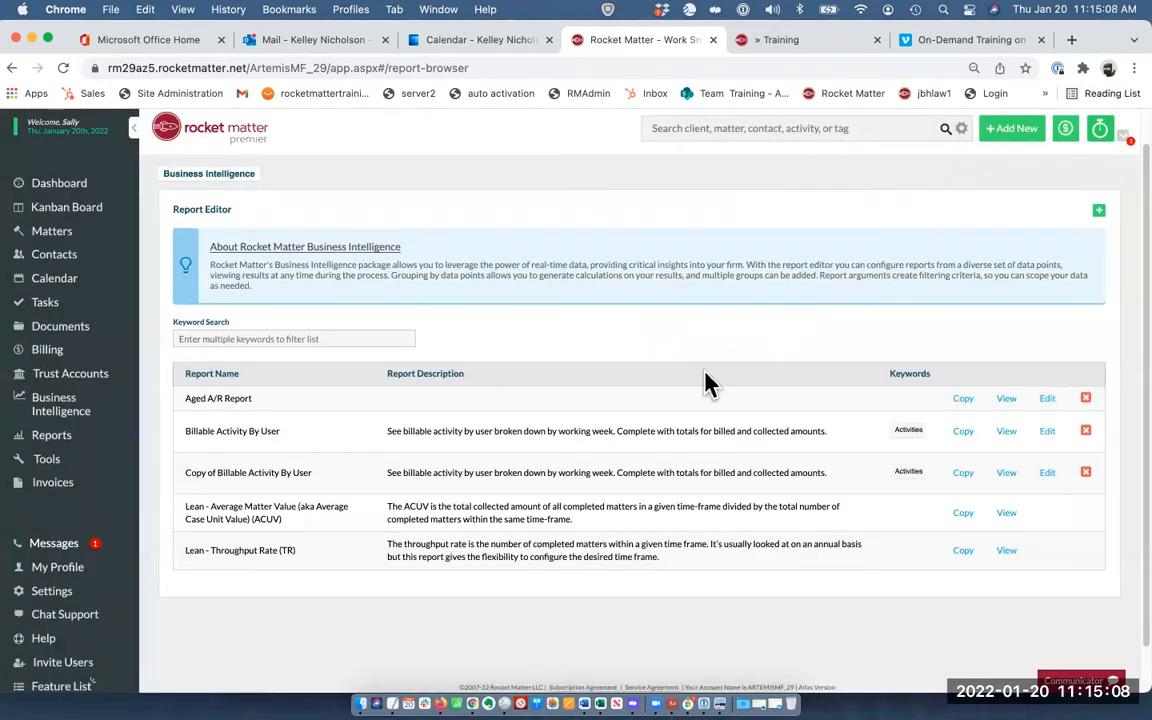
click(1100, 213)
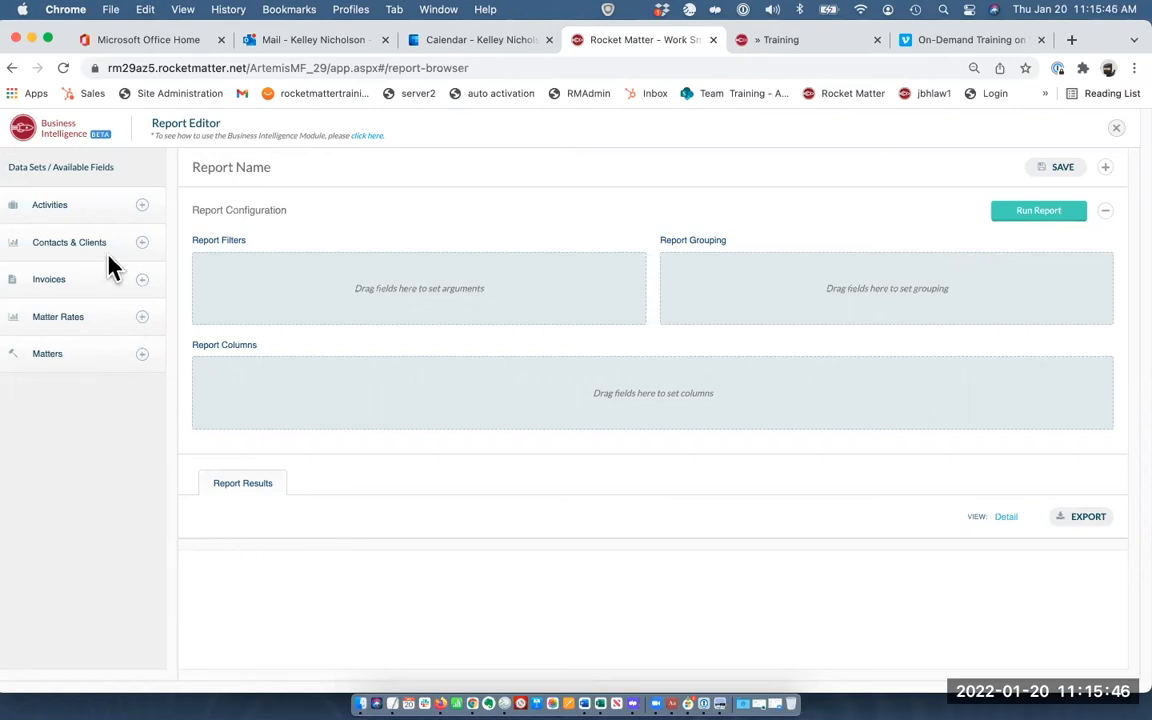
Step: Search the Activities data set for "cf" to look through its custom fields, and clear the search
click(142, 206)
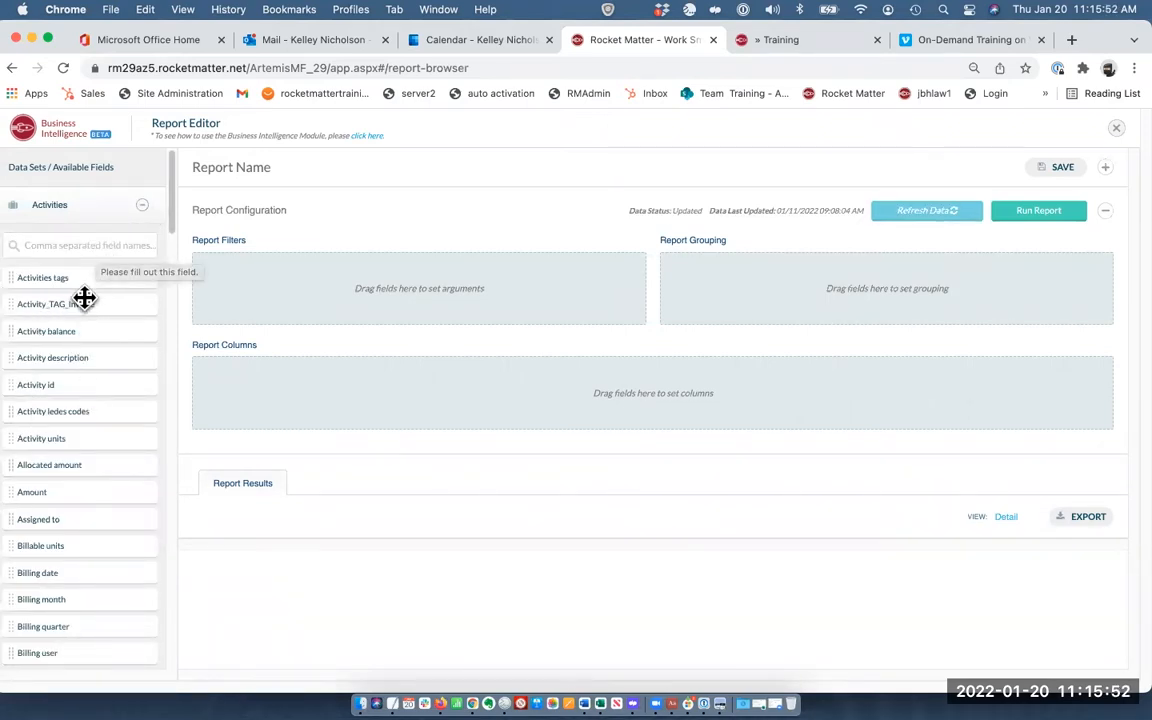
click(91, 249)
text(cf)
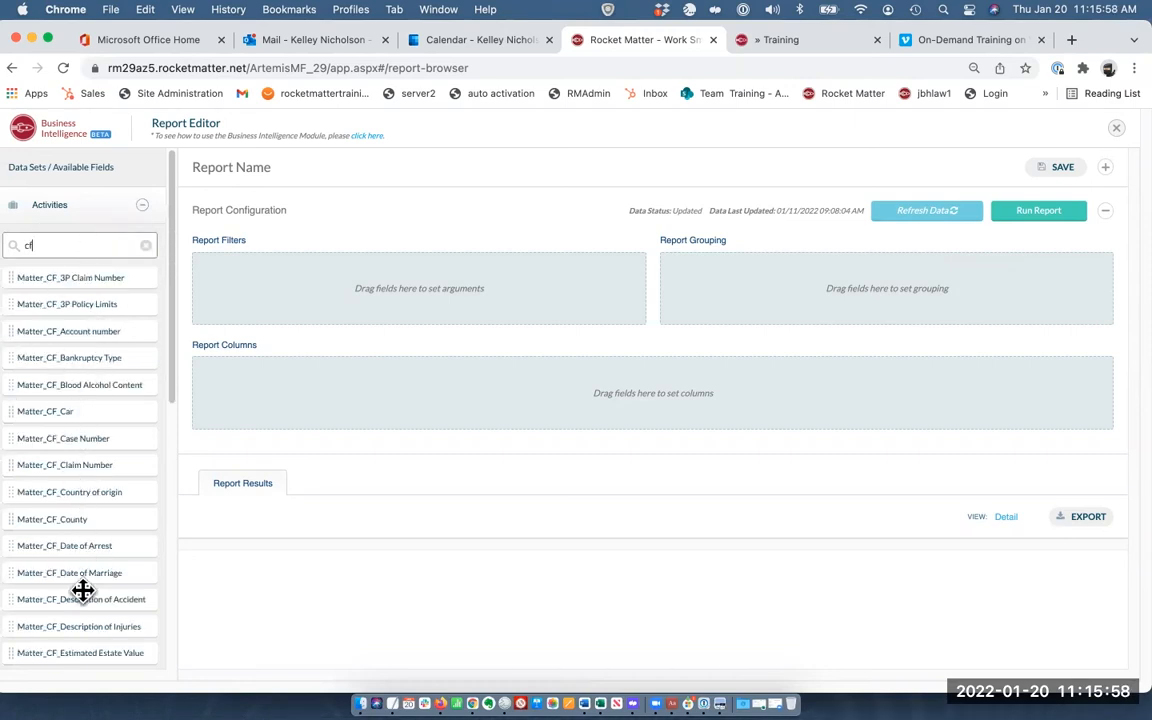
scroll(110, 514, down, 5)
scroll(110, 514, down, 5)
scroll(110, 514, up, 10)
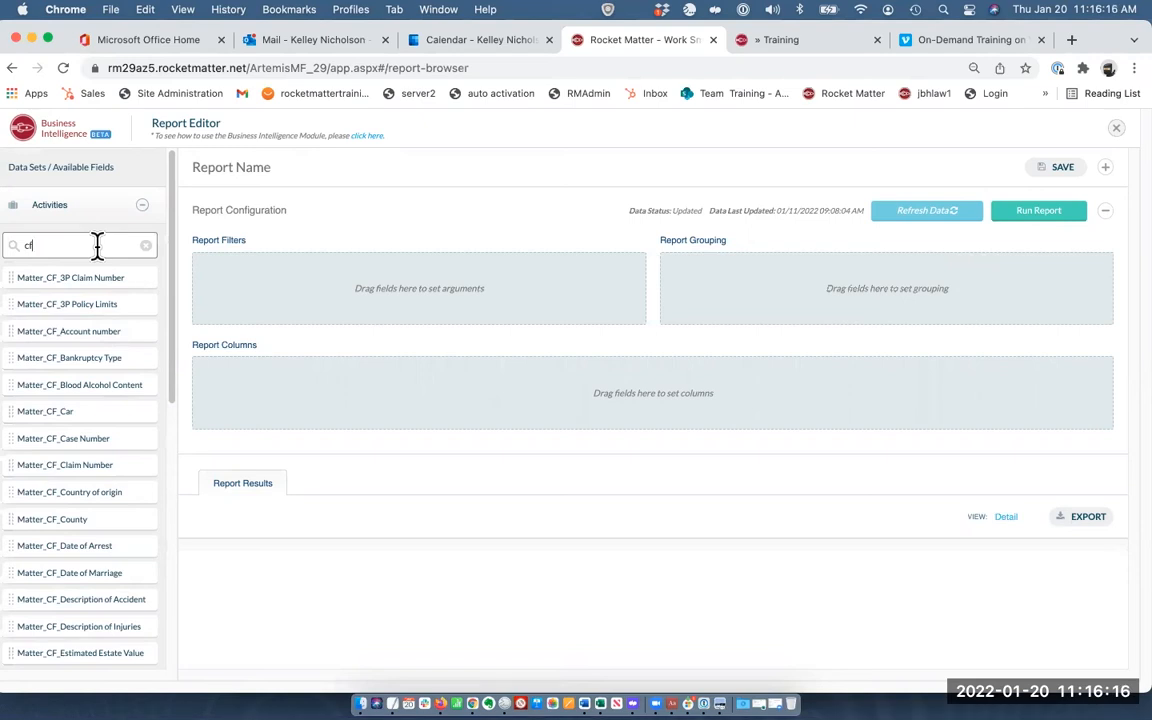
key(BackSpace)
key(BackSpace)
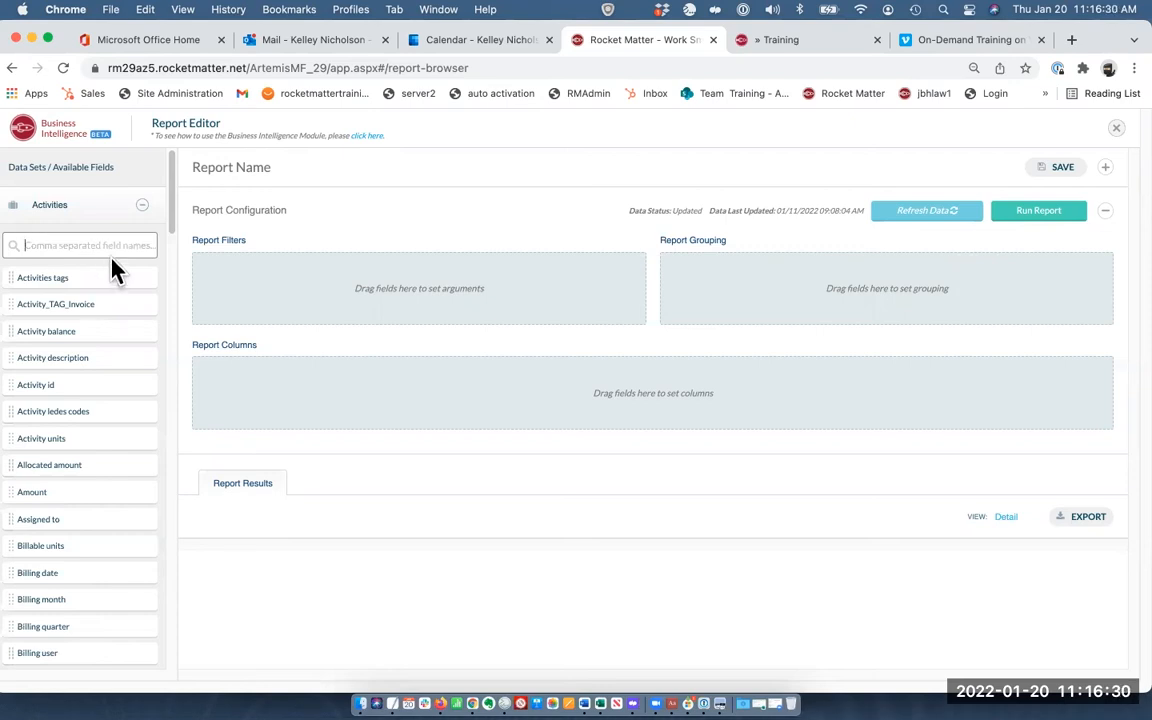
Step: Find the Matter name field in the Matter Rates data set and add it to the report columns
scroll(139, 229, down, 5)
scroll(139, 229, down, 10)
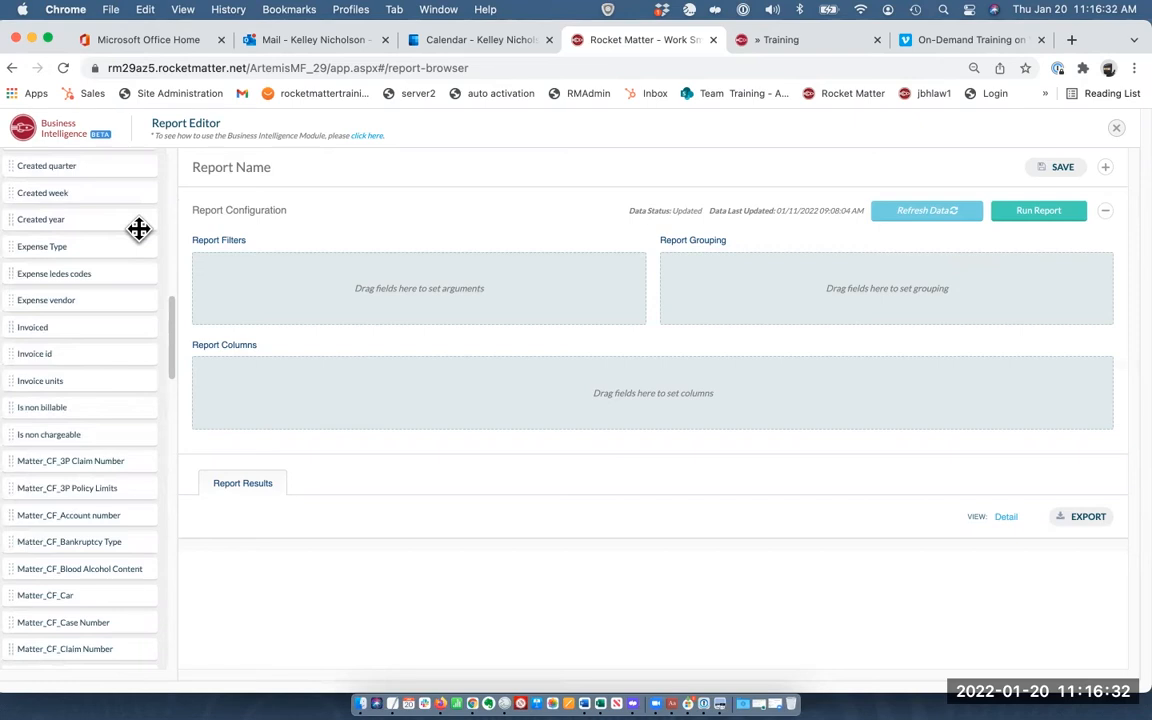
scroll(139, 229, down, 10)
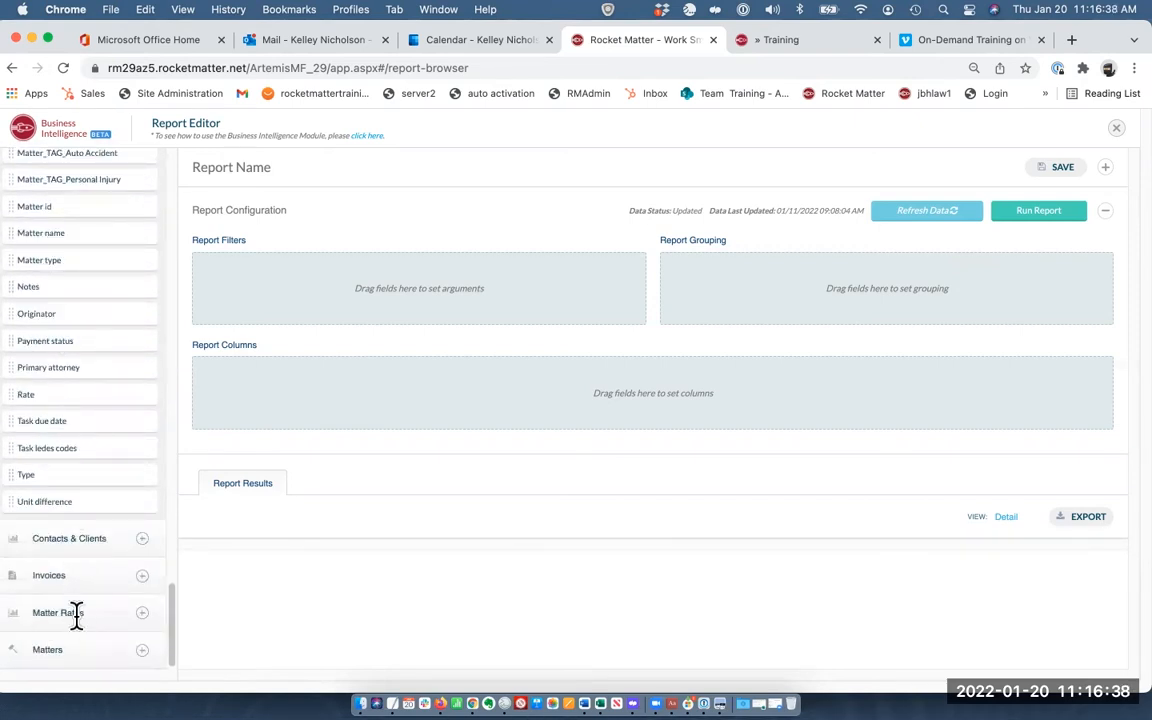
click(142, 614)
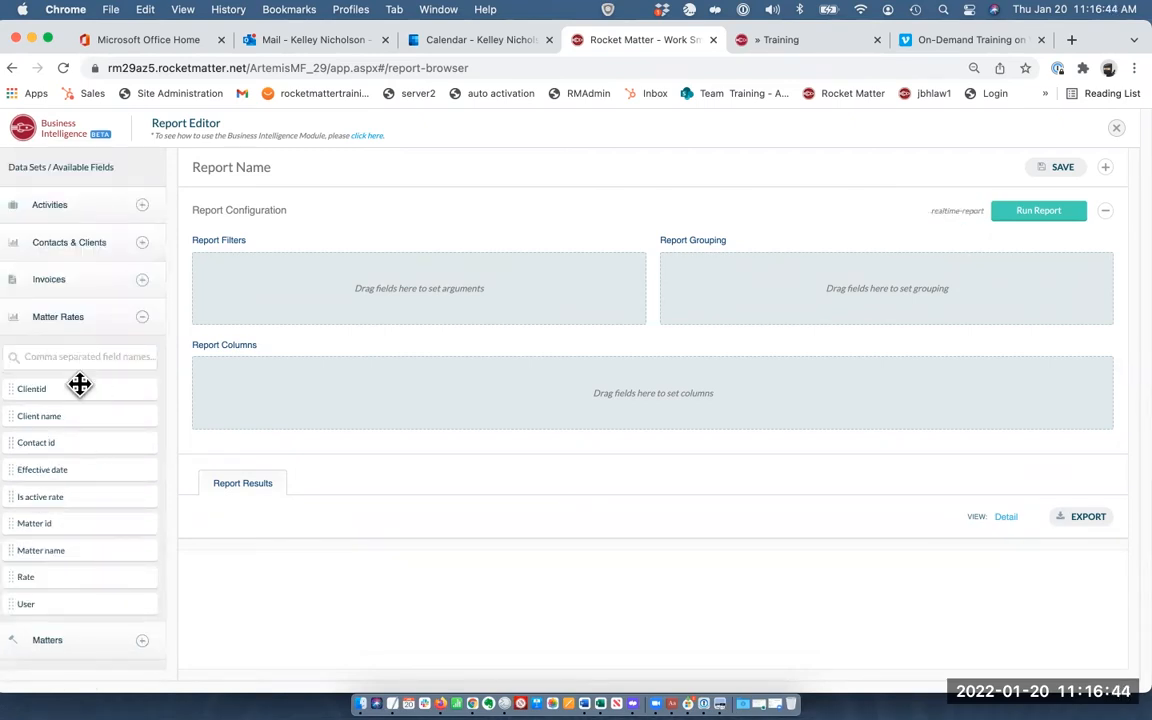
click(68, 356)
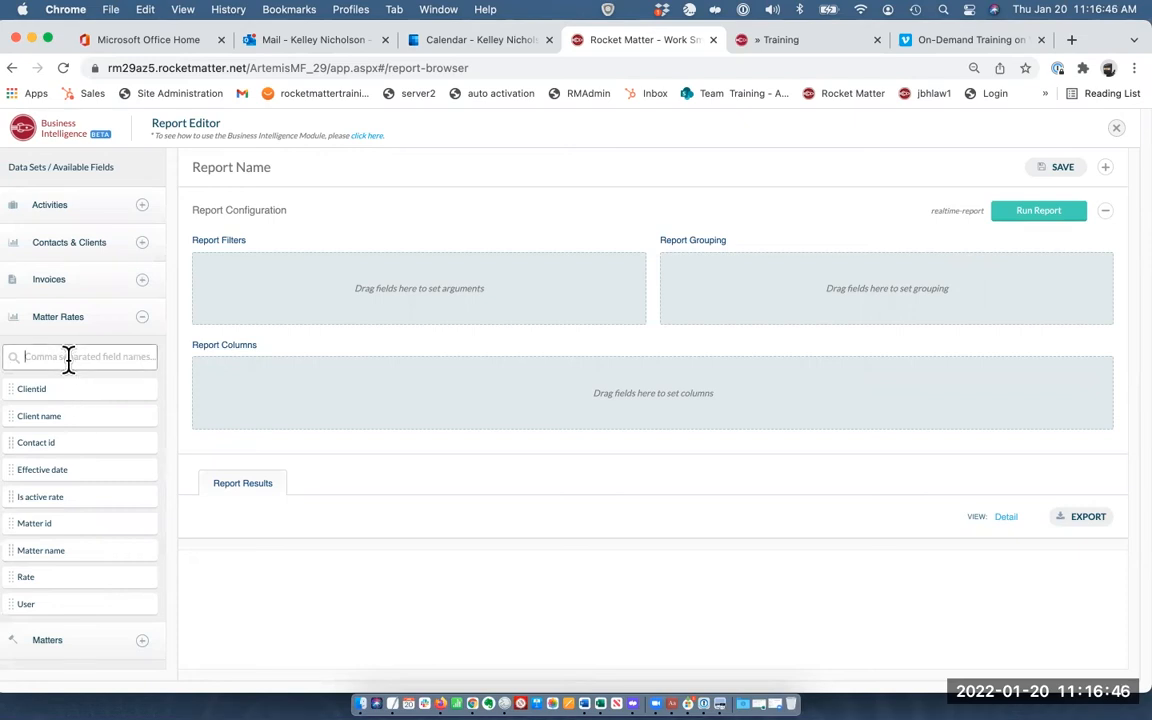
text(matter)
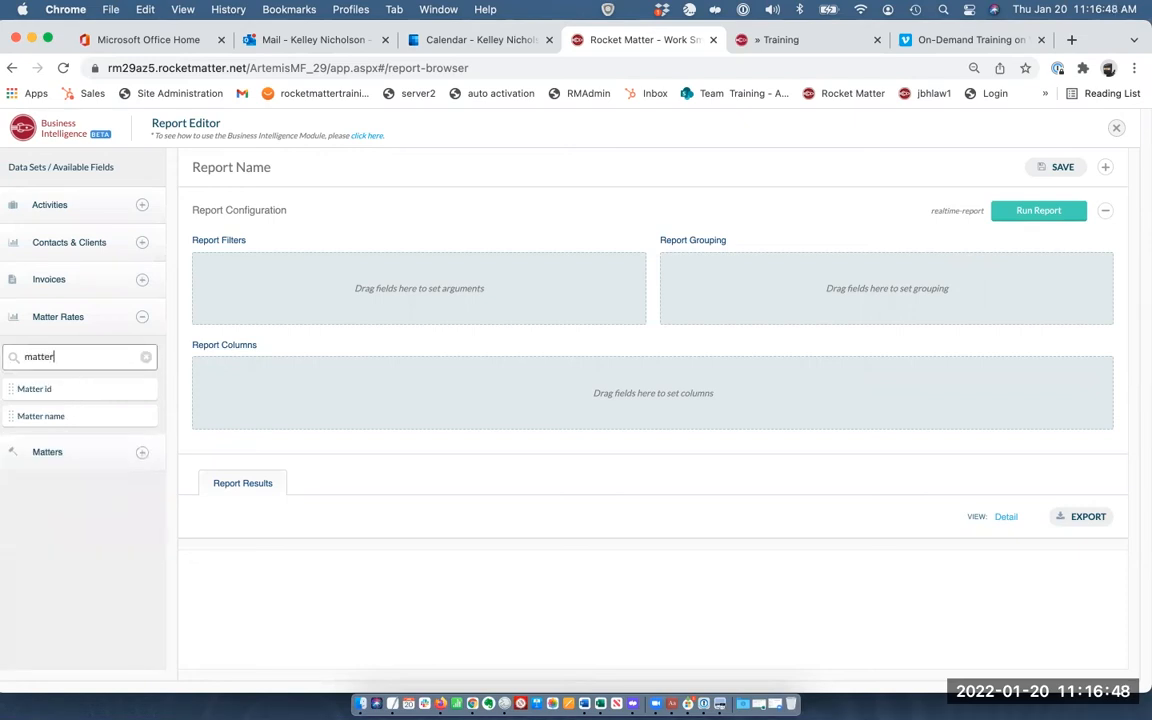
drag(98, 416, 310, 365)
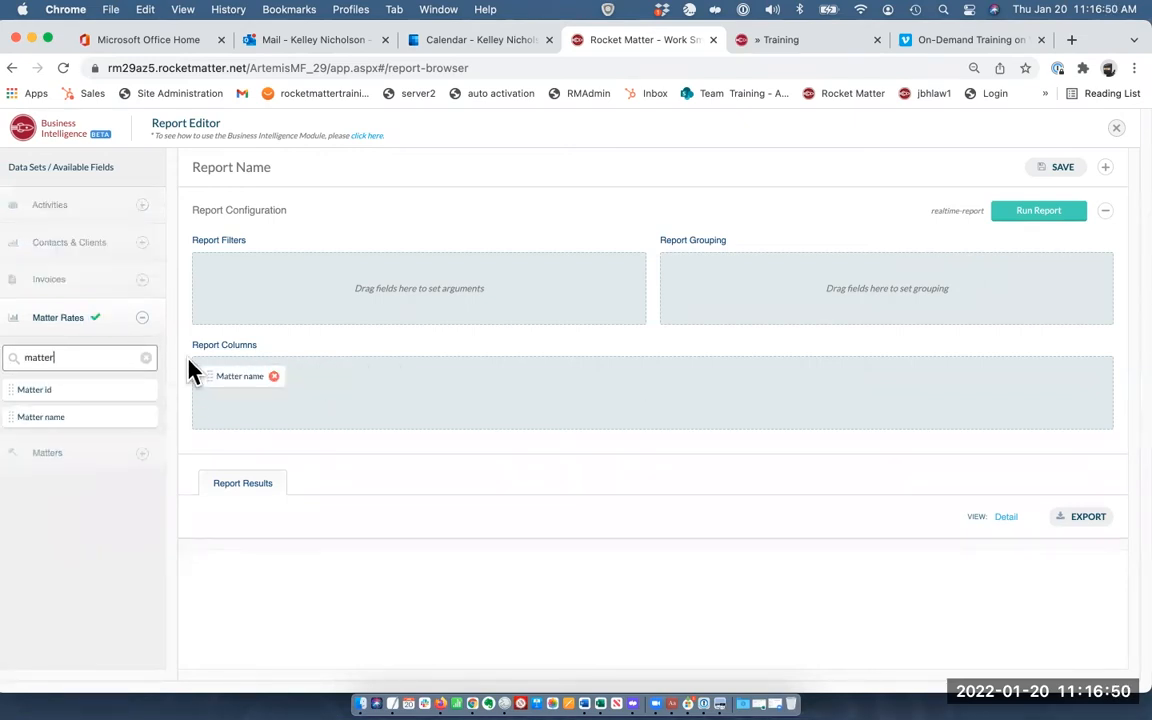
Step: Find the User field in Matter Rates and place it before Matter name in the report columns
double_click(51, 352)
key(BackSpace)
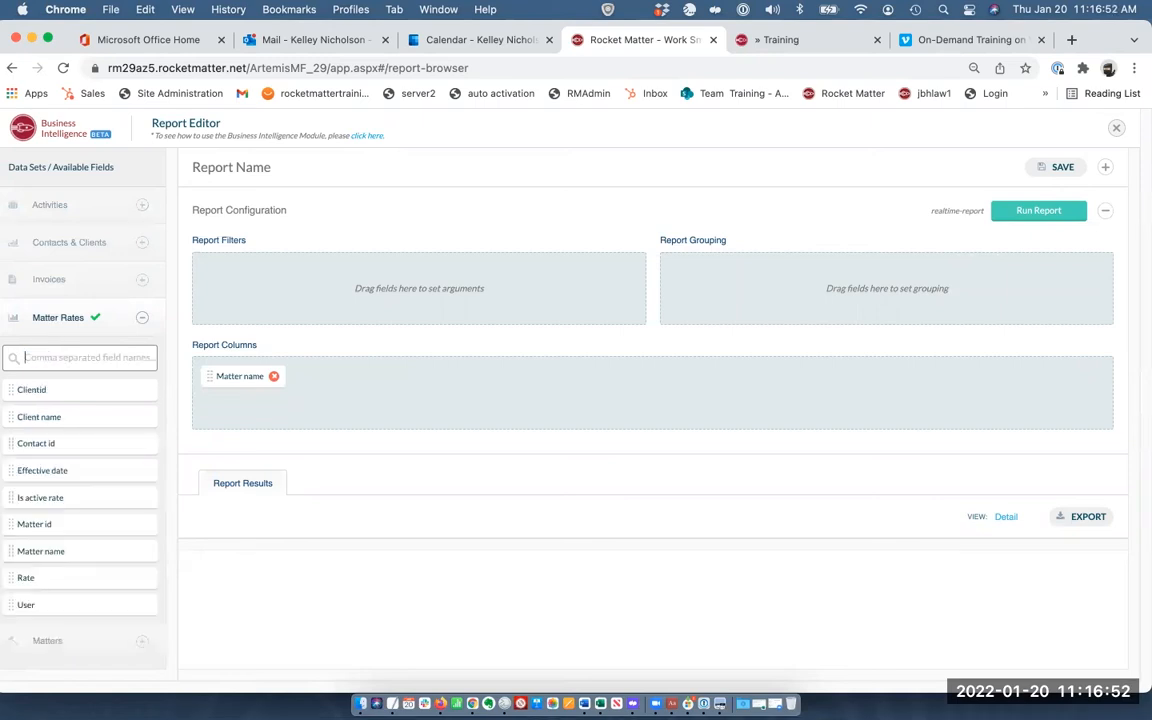
text(user)
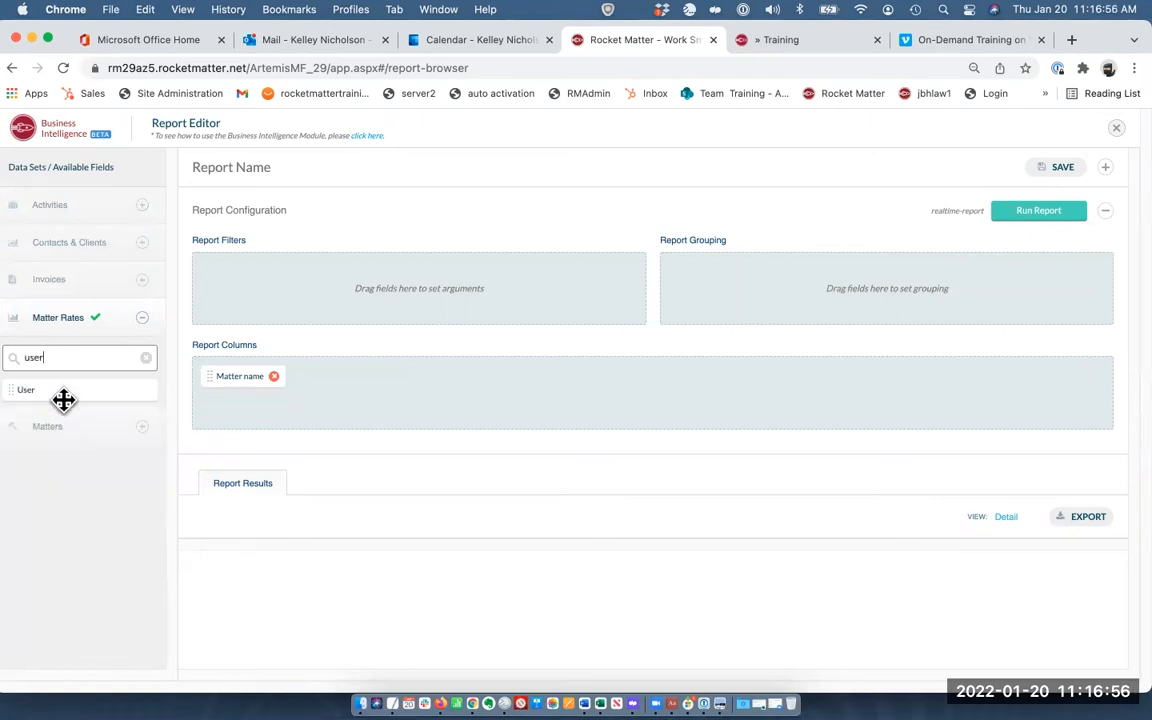
drag(63, 400, 505, 400)
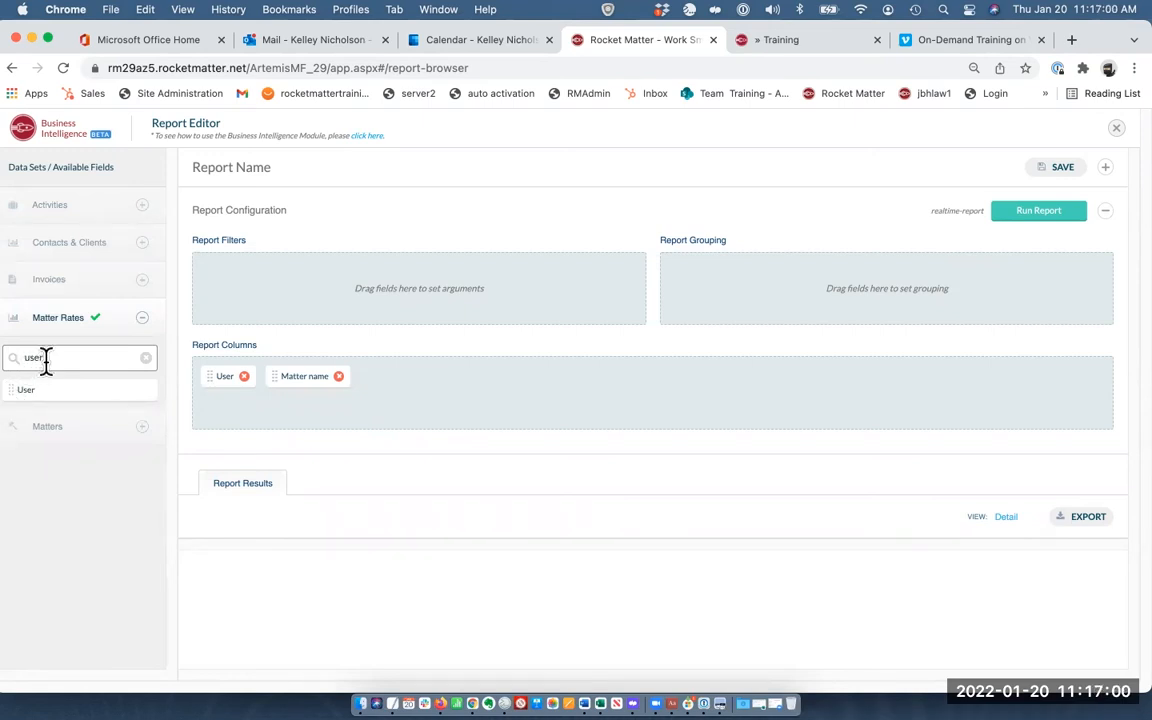
Step: Find the Rate field in Matter Rates and place it between the User and Matter name columns
drag(54, 359, 8, 345)
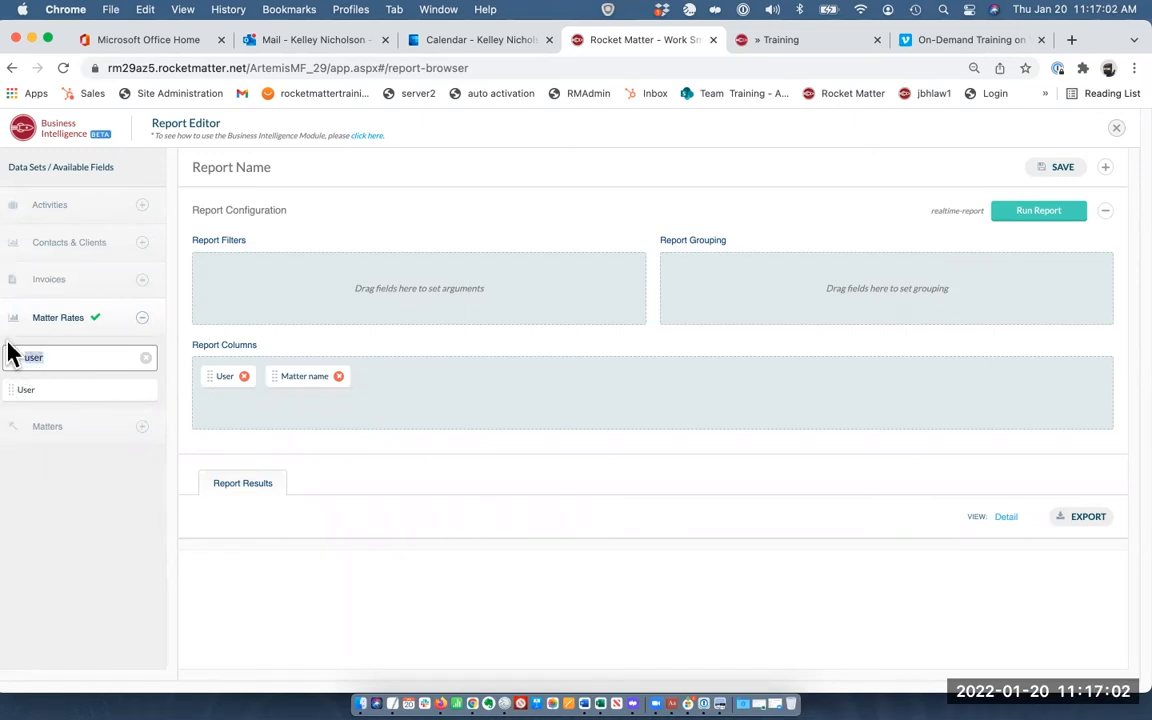
text(rate)
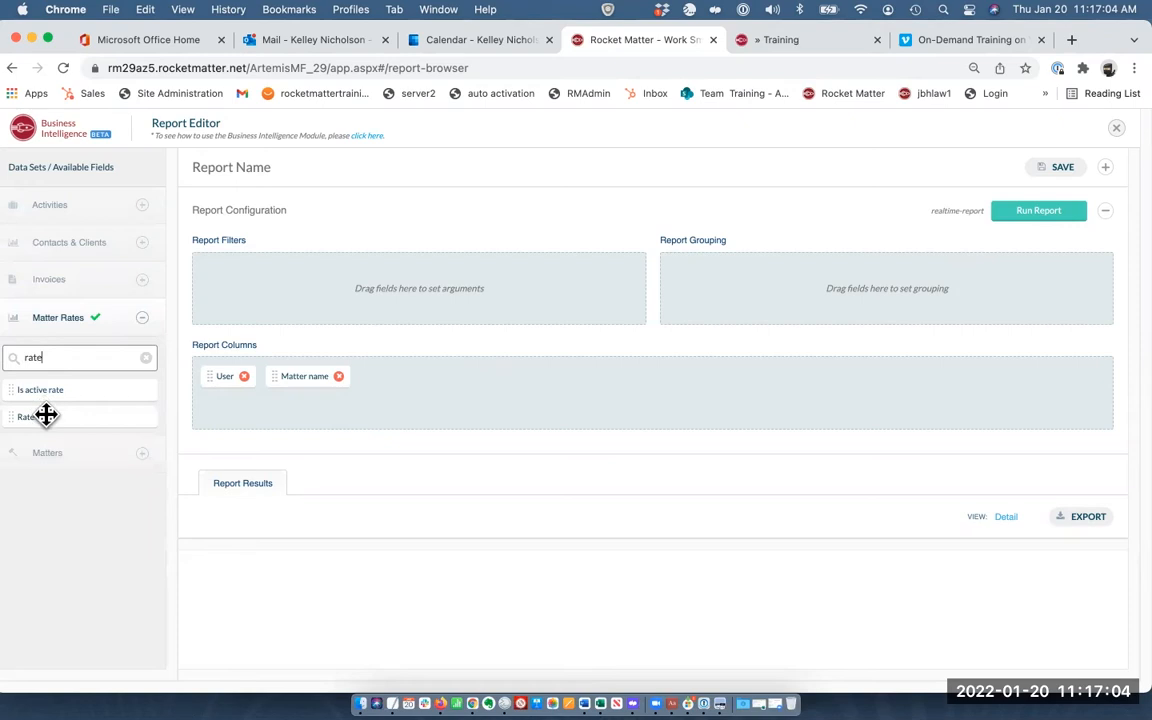
drag(46, 415, 445, 406)
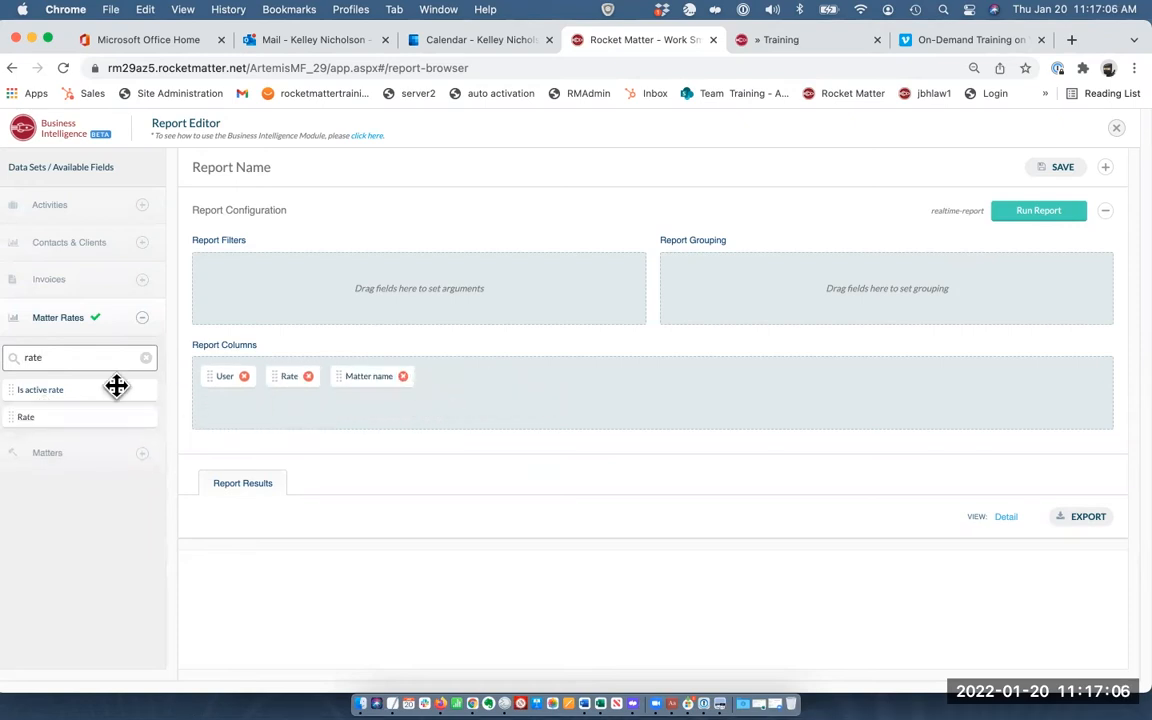
Step: Find the Effective date field, place it between the Rate and Matter name columns, and clear the field search
drag(54, 357, 10, 365)
text(effec)
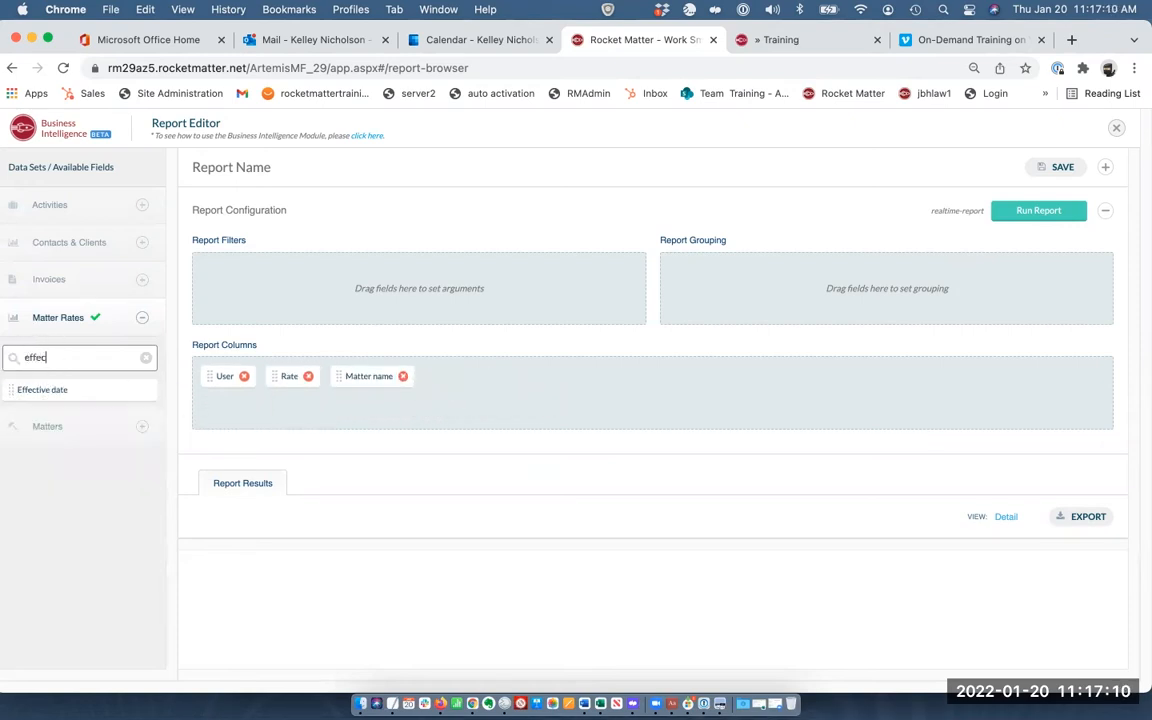
drag(72, 393, 400, 374)
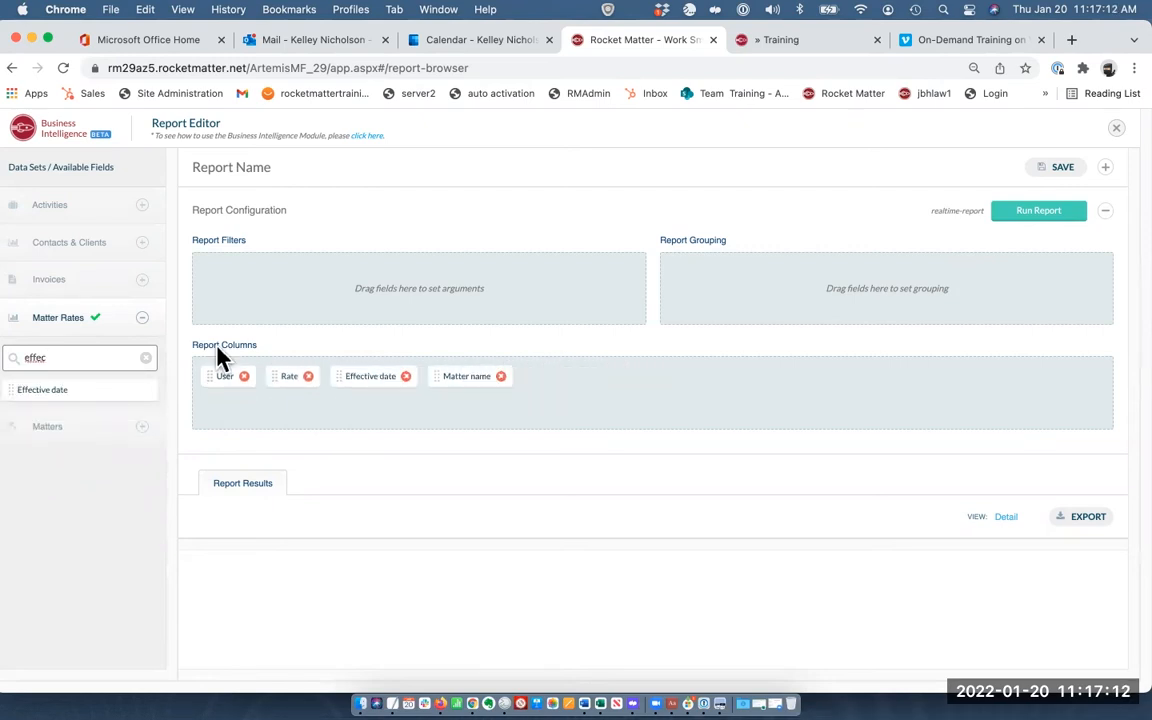
drag(44, 357, 23, 350)
key(BackSpace)
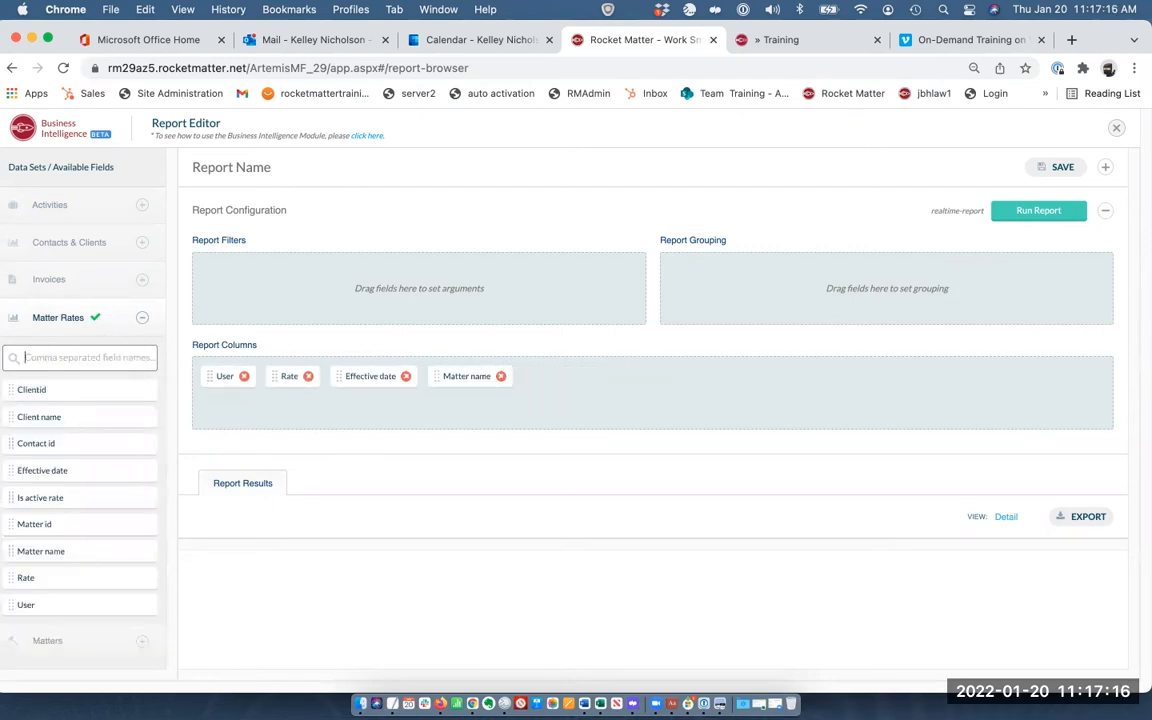
Step: Find the Client name field, place it between the Effective date and Matter name columns, and clear the field search
text(cli)
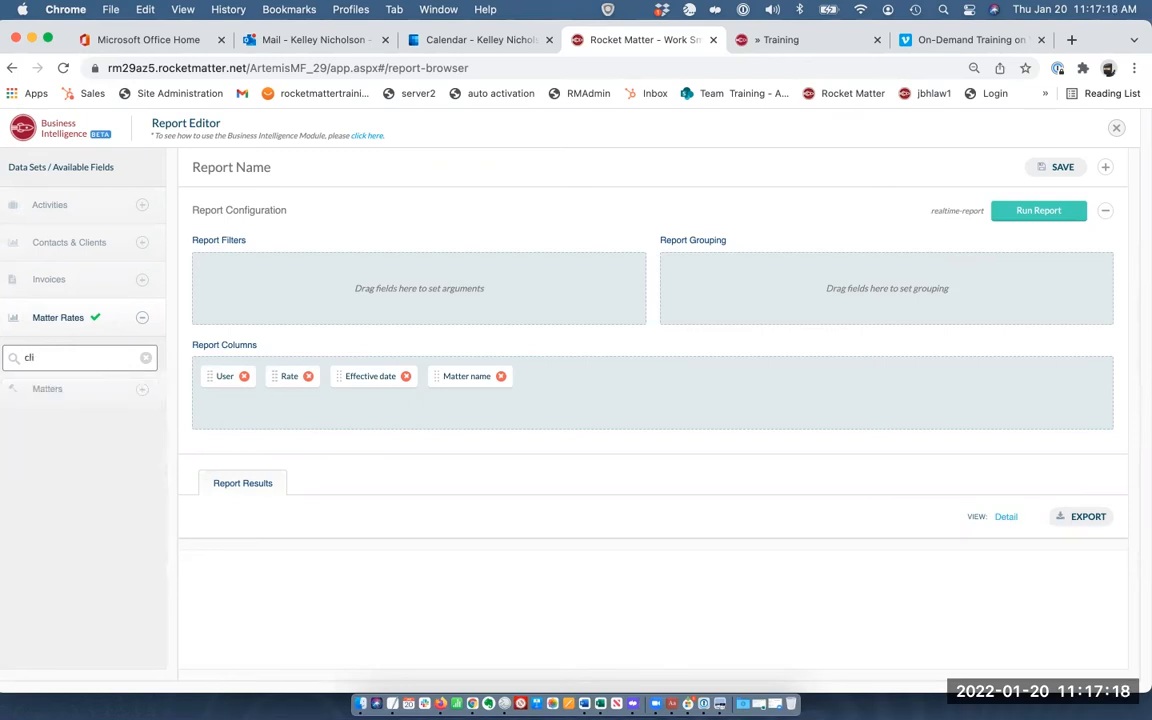
drag(65, 418, 220, 430)
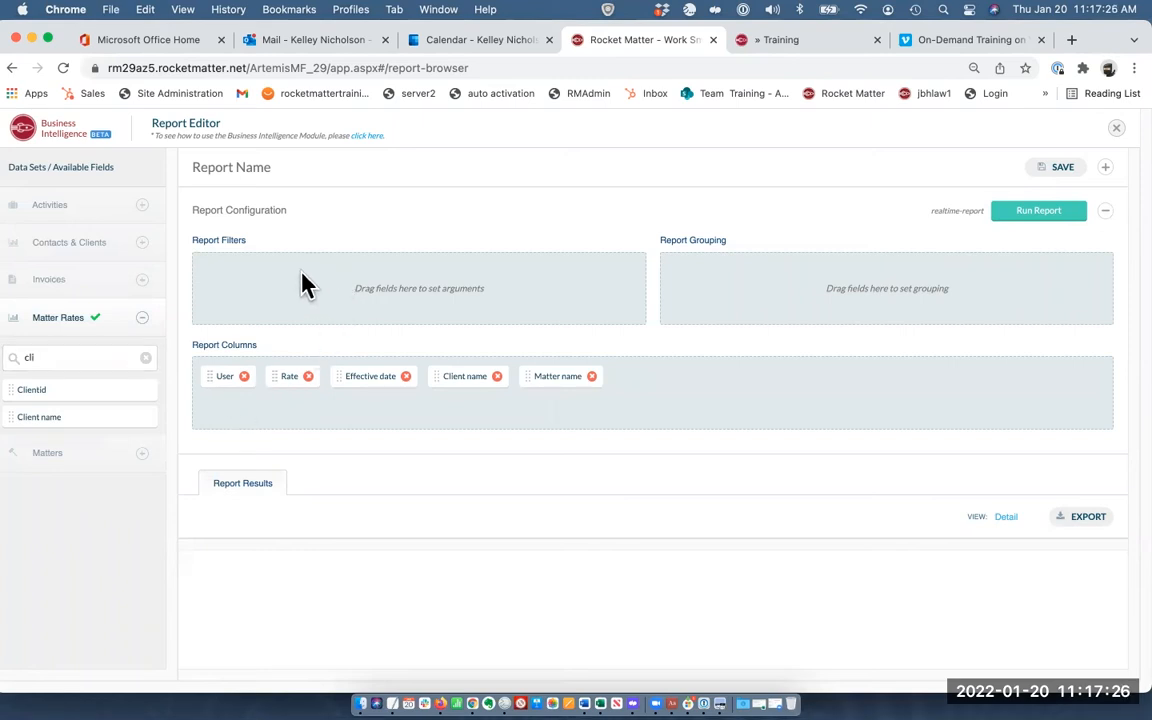
drag(82, 360, 20, 343)
key(BackSpace)
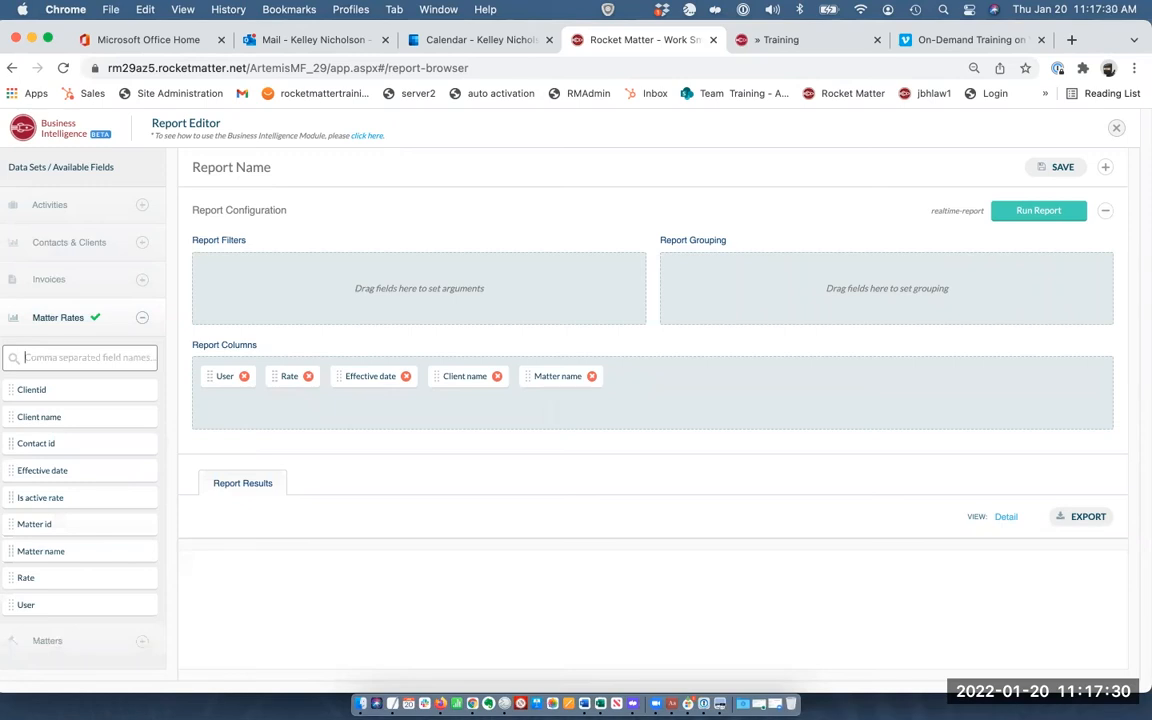
Step: Find the Is active rate field in Matter Rates and add it as a report filter with the value yes
text(is)
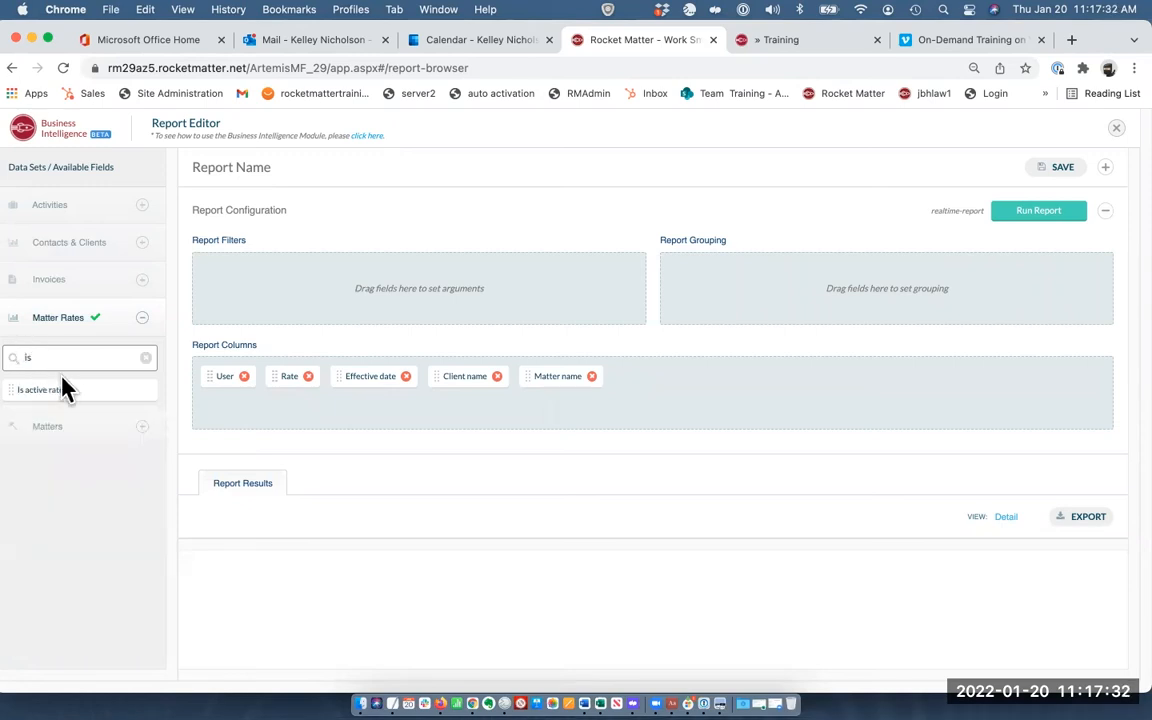
drag(75, 395, 305, 286)
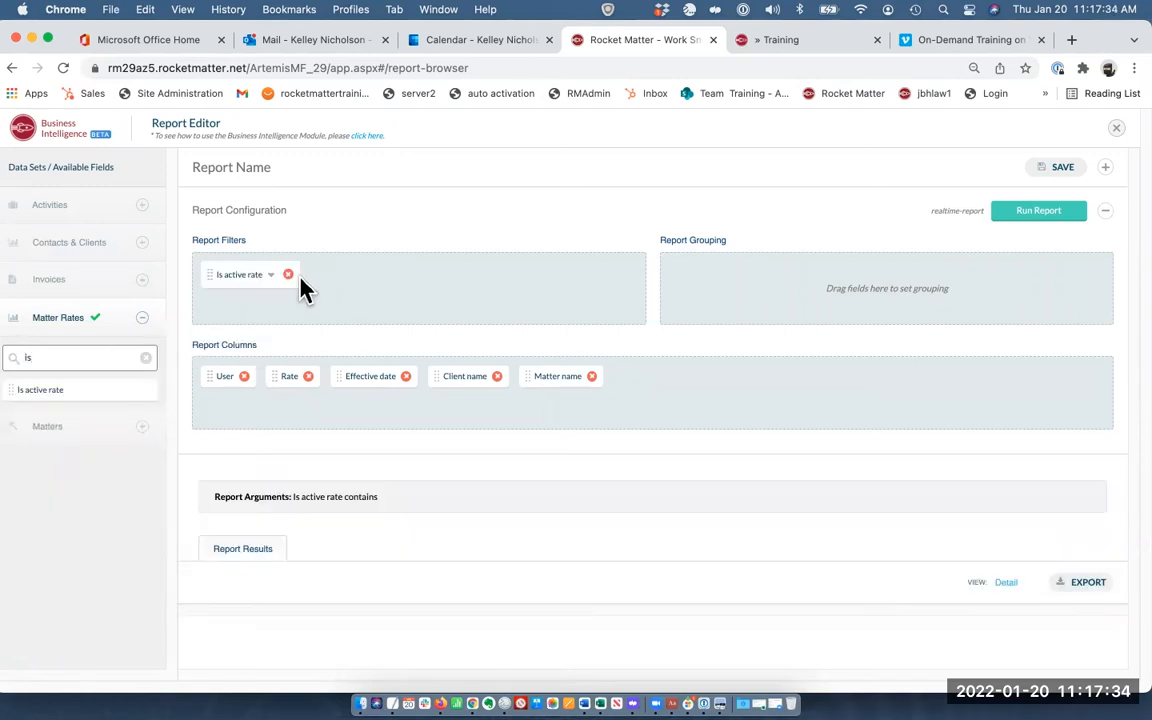
click(270, 276)
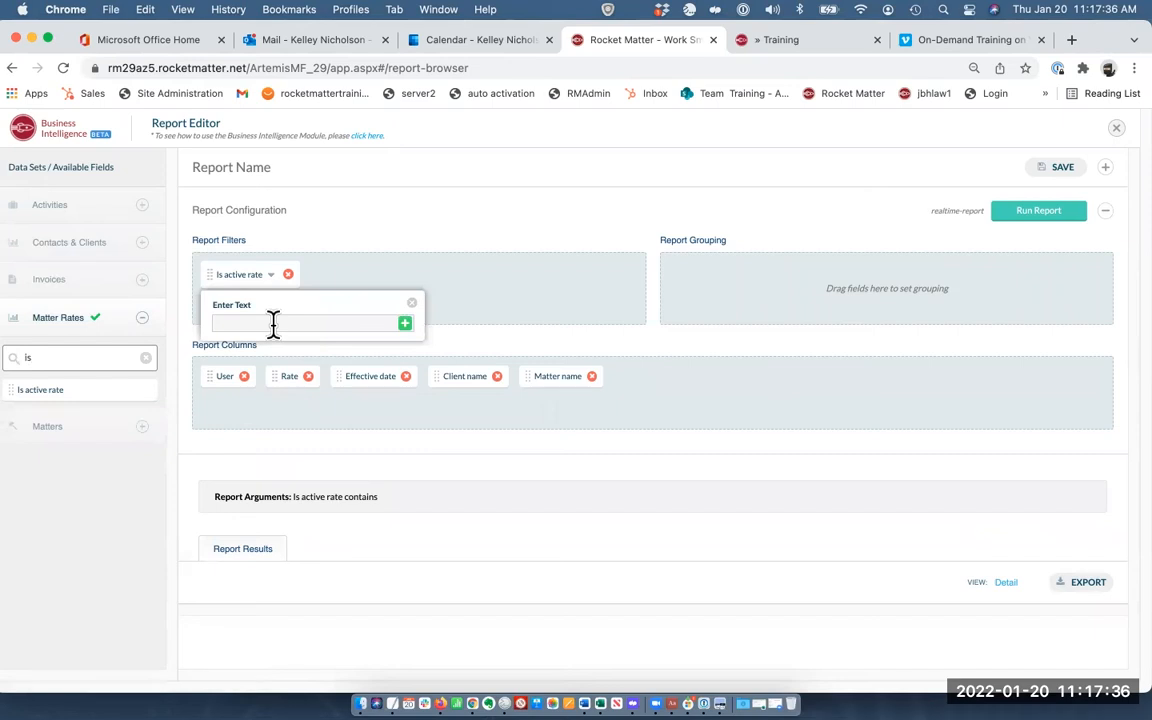
click(273, 323)
text(yes)
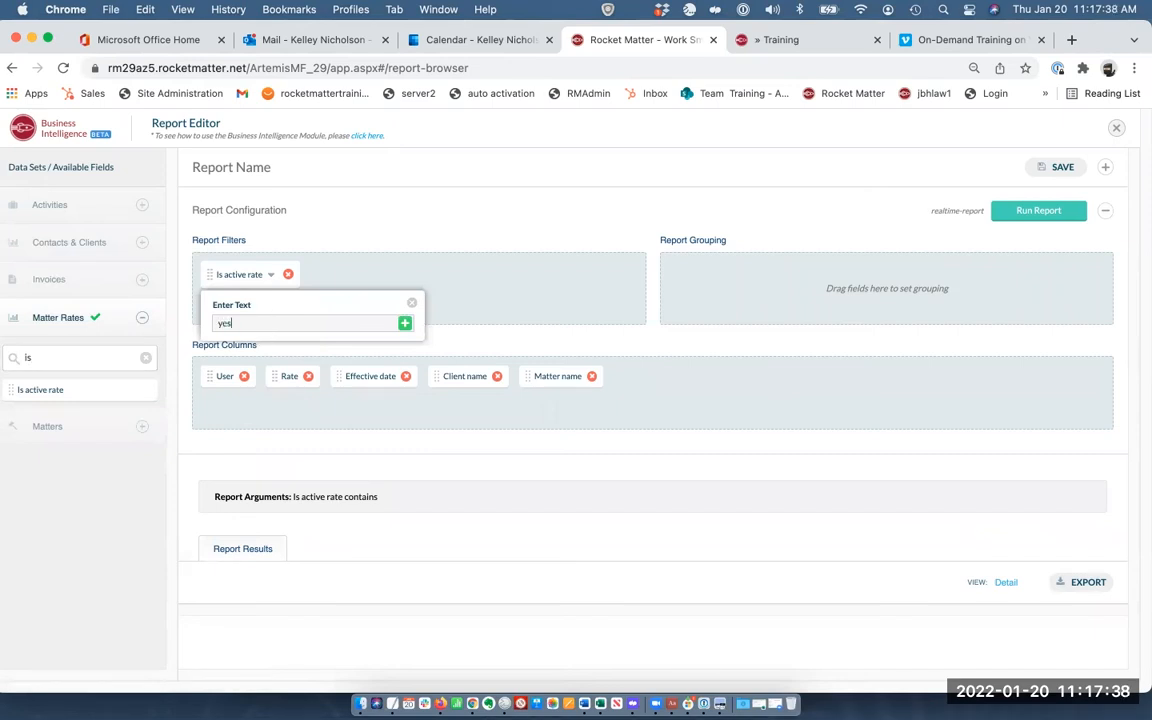
click(405, 323)
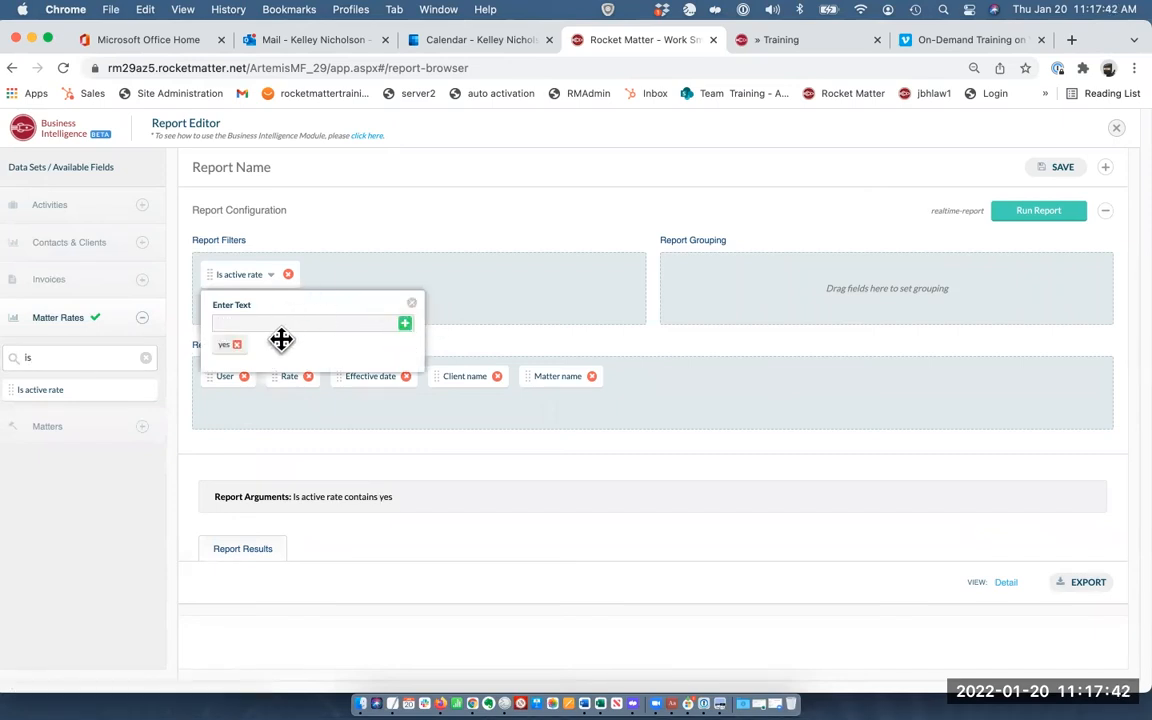
click(414, 301)
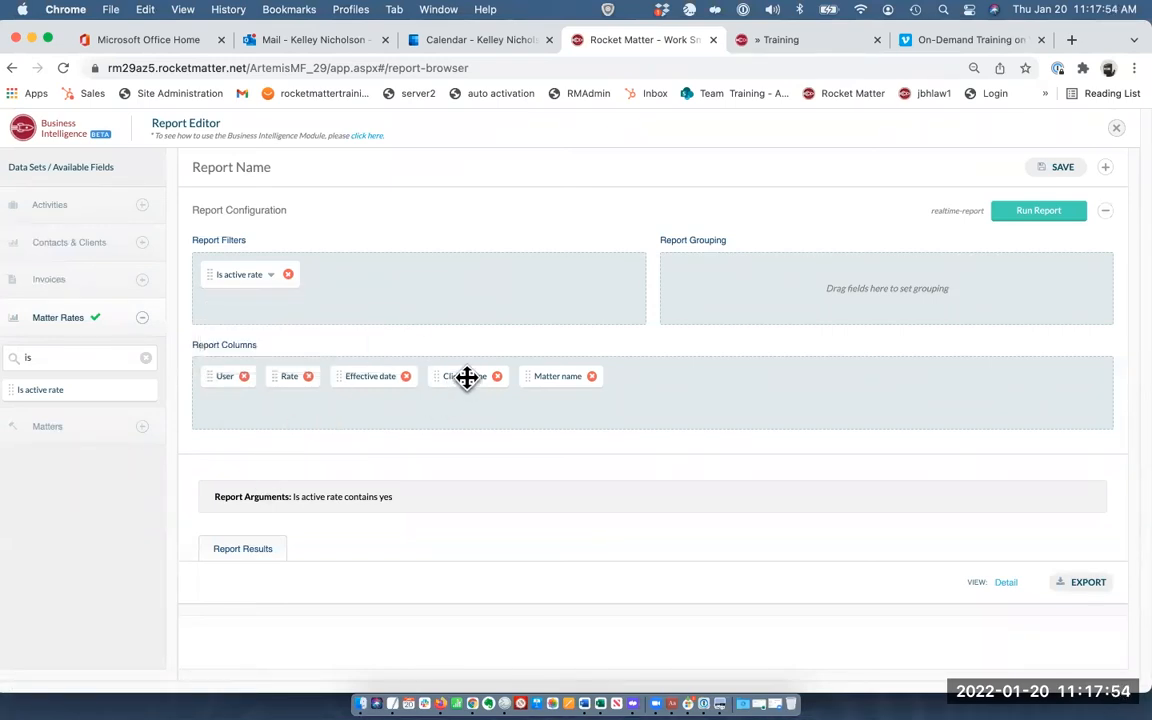
Step: Reorder the report columns to Client name, Matter name, User, Rate, Effective date, and run the report to review its results
drag(467, 377, 227, 372)
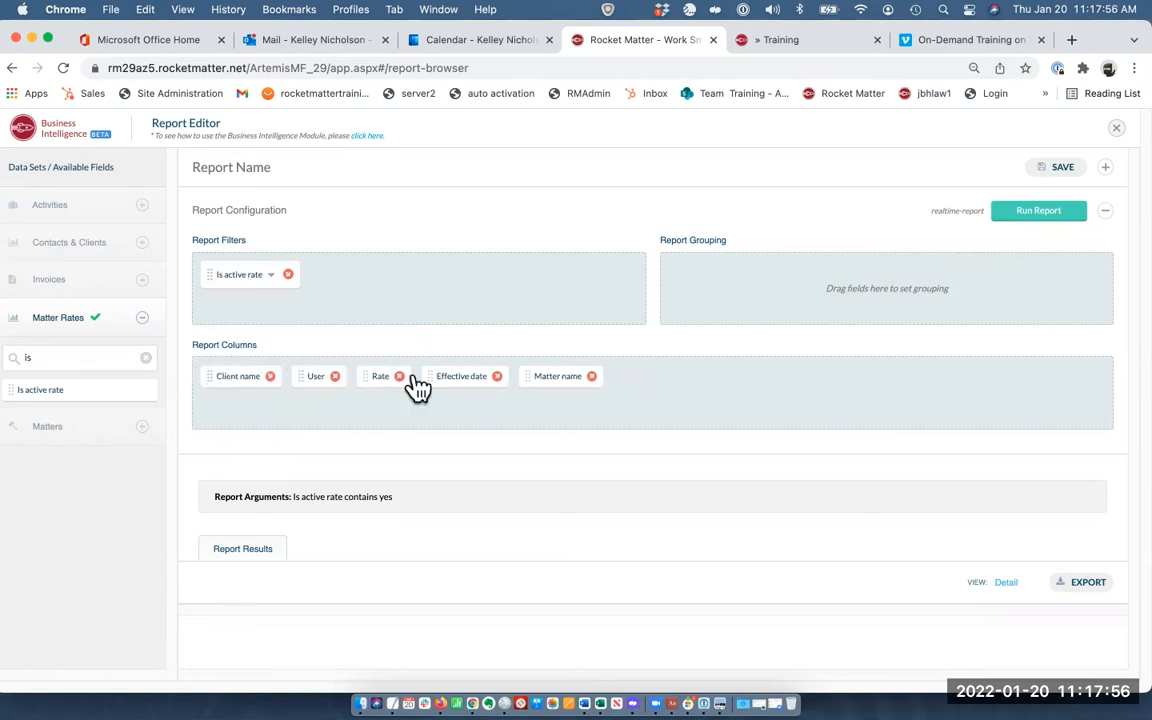
drag(558, 376, 355, 382)
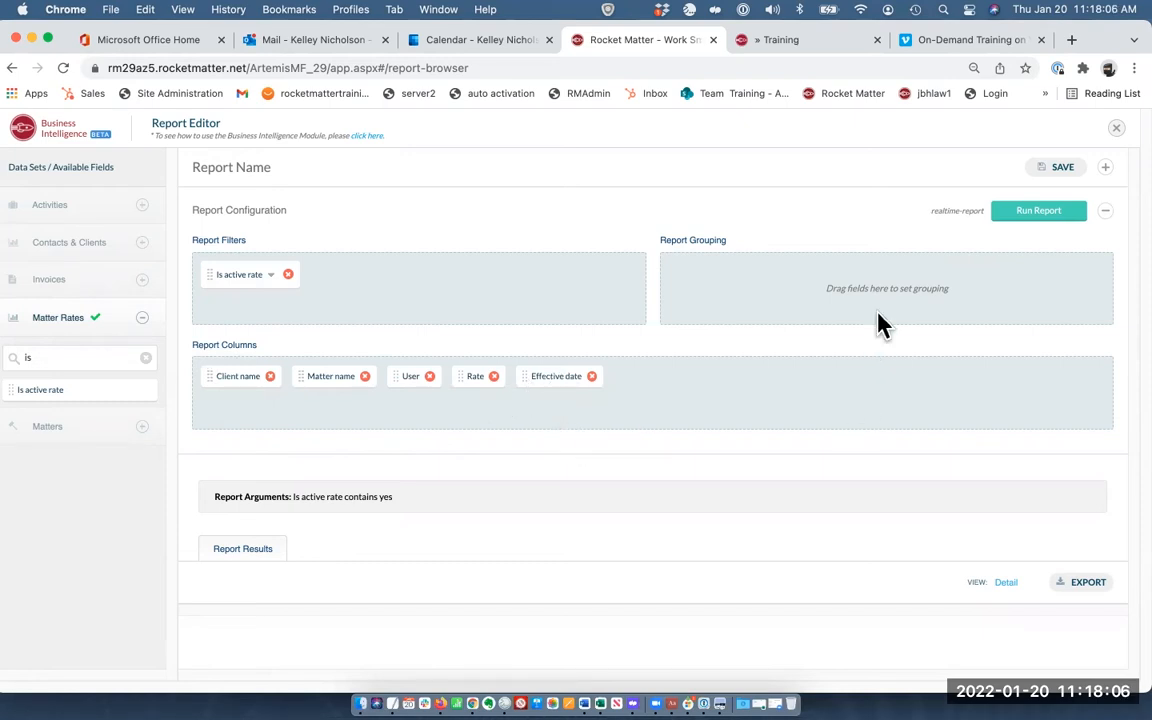
click(1060, 214)
scroll(740, 483, down, 2)
scroll(735, 484, down, 6)
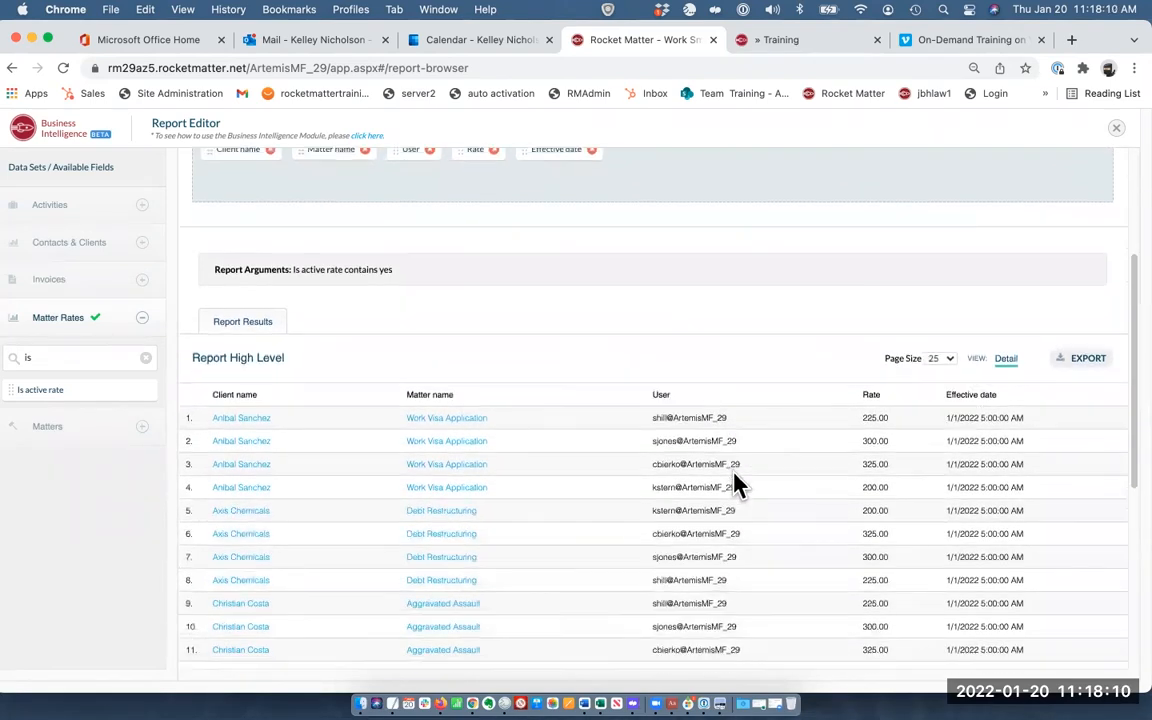
scroll(735, 484, down, 1)
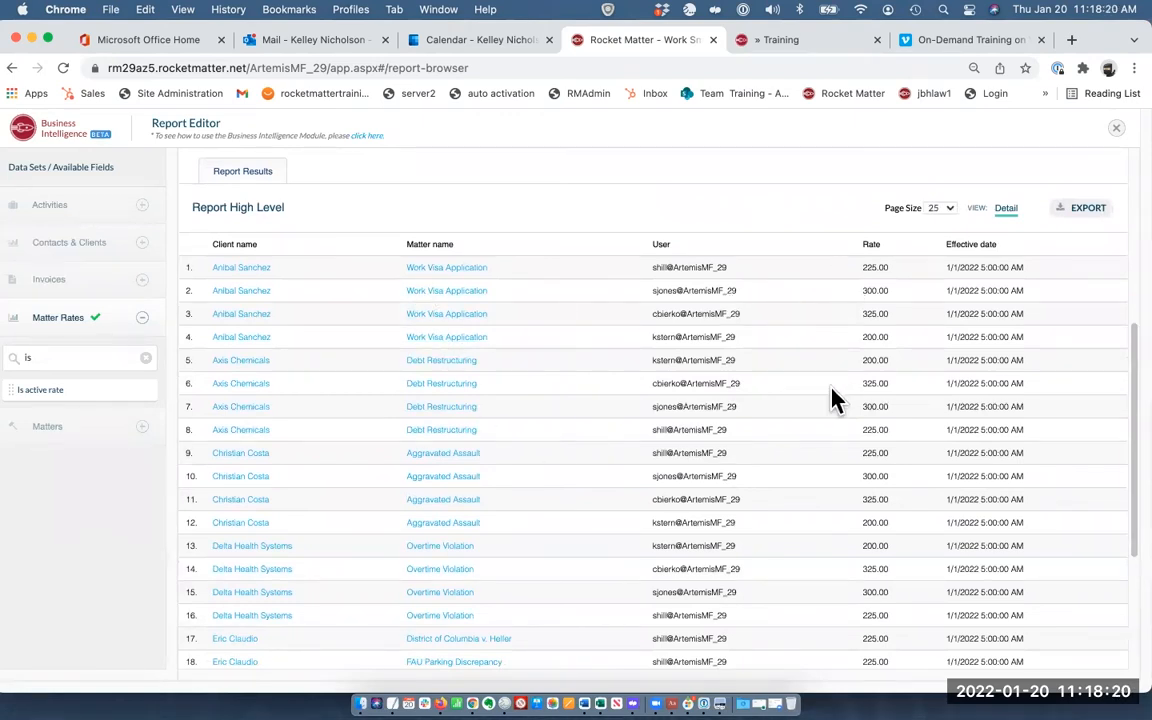
scroll(828, 398, down, 2)
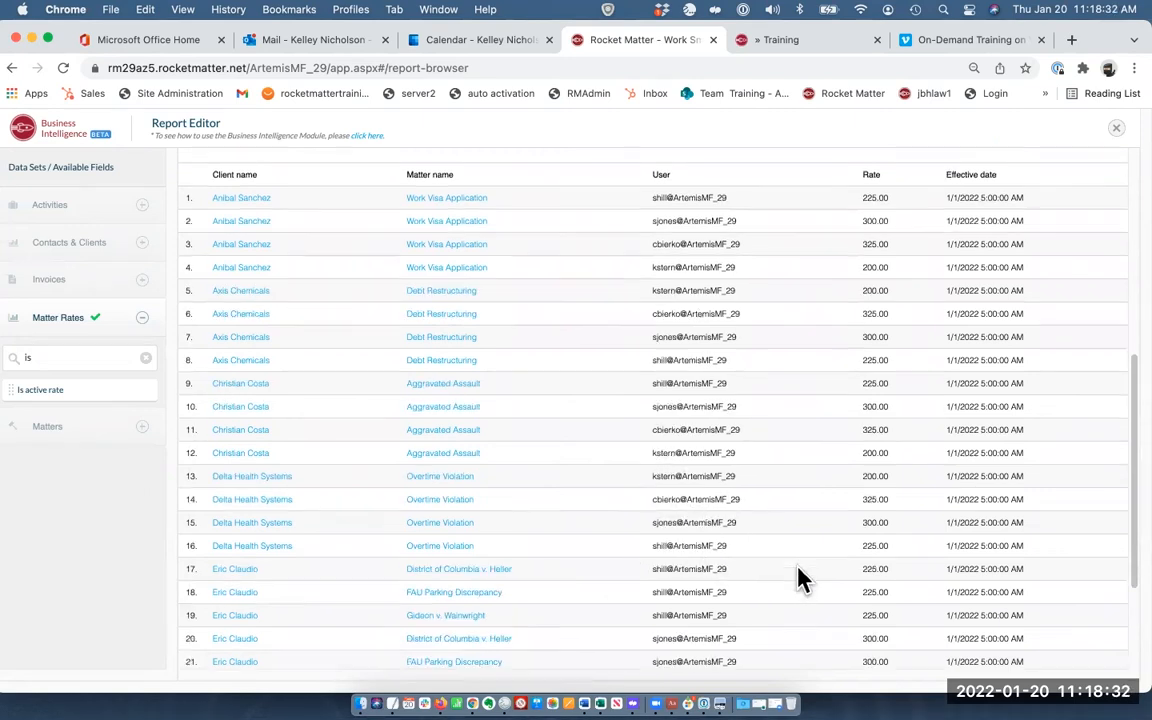
Step: Name the report Matter Rates, save it, and close the report editor
scroll(797, 578, up, 5)
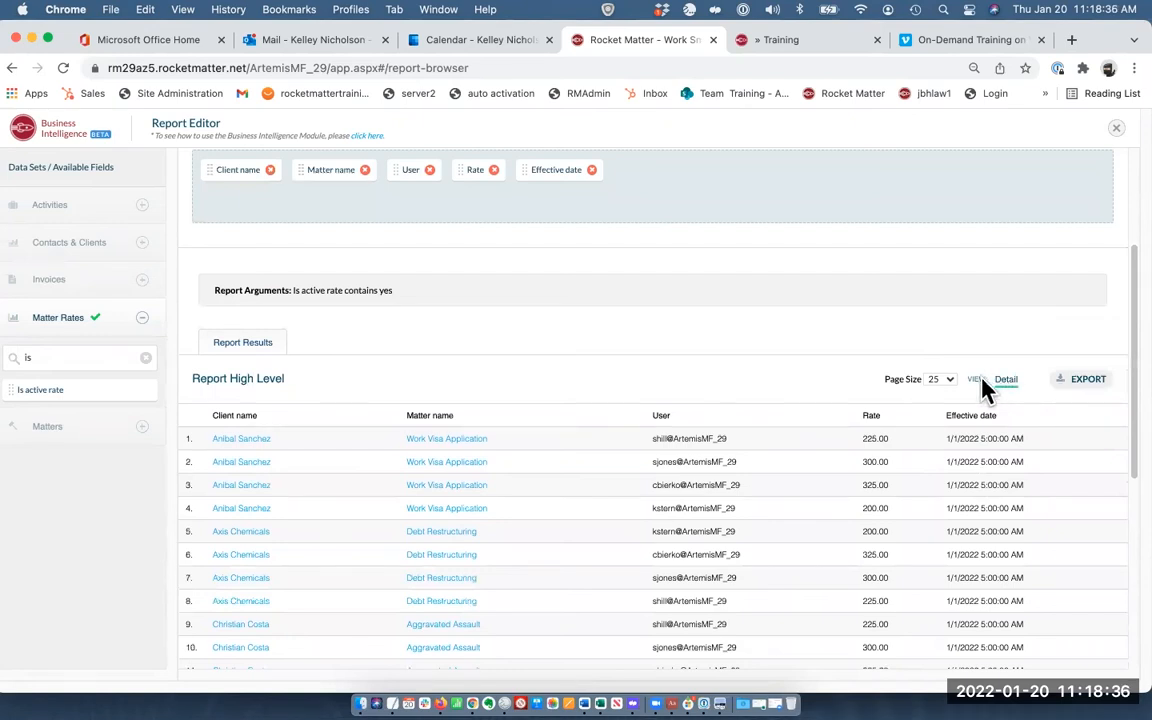
scroll(972, 390, up, 2)
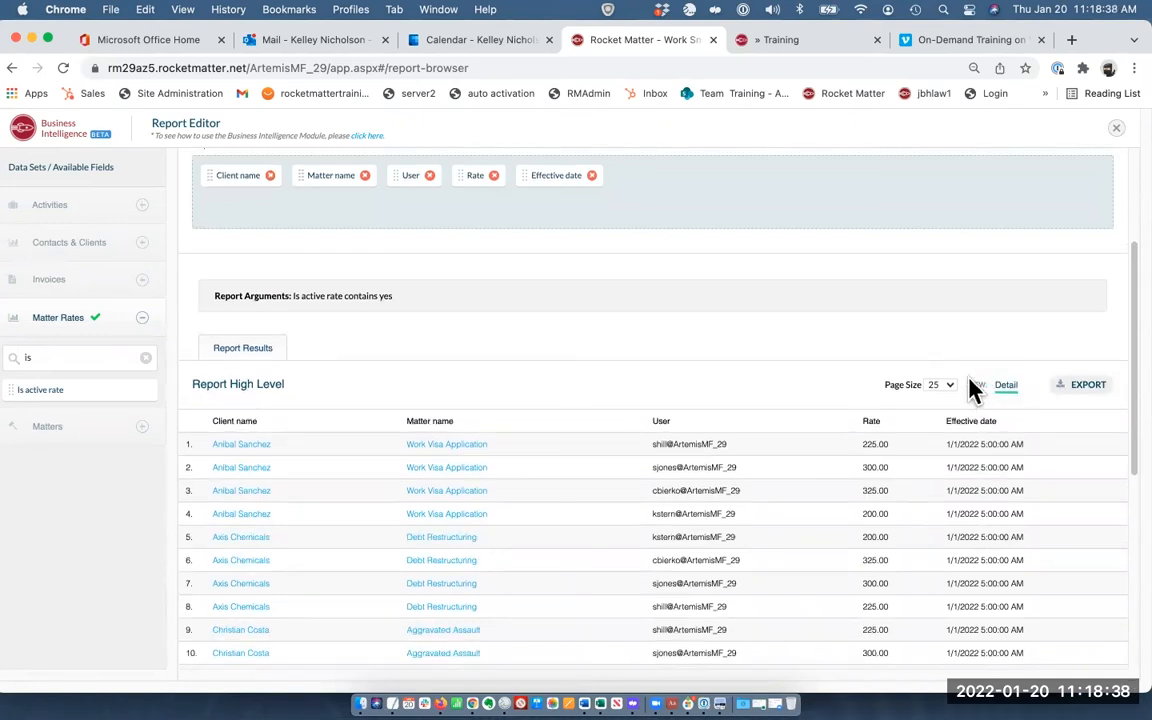
scroll(972, 390, up, 4)
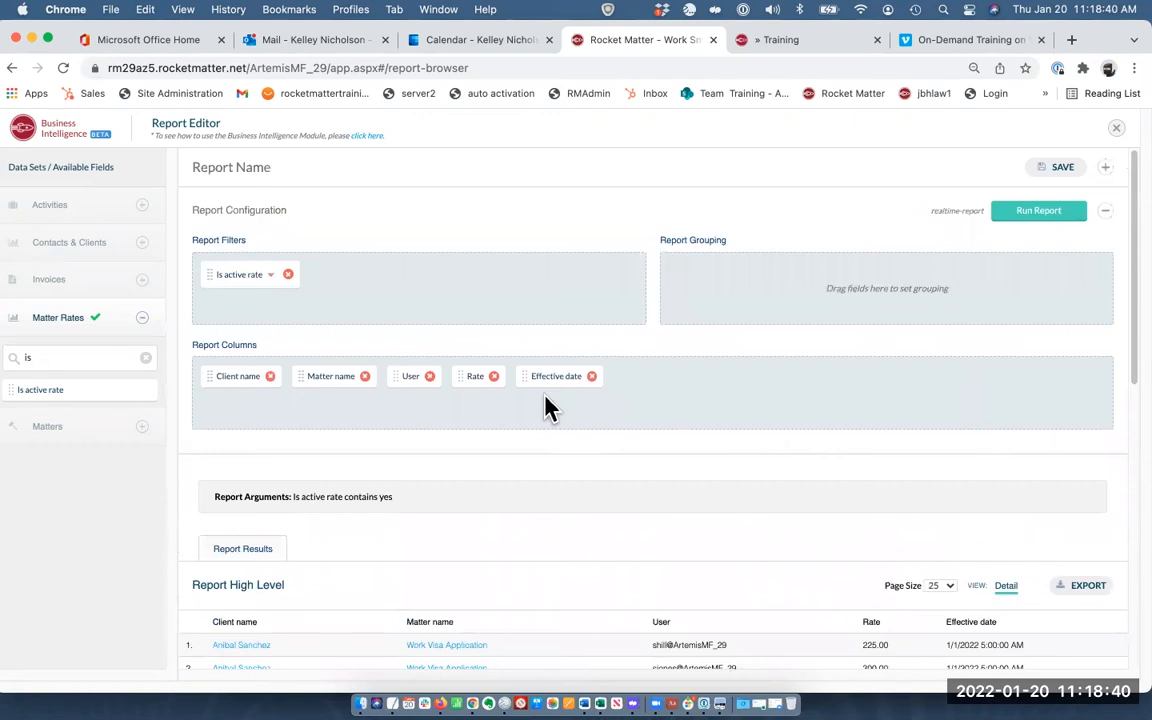
click(437, 160)
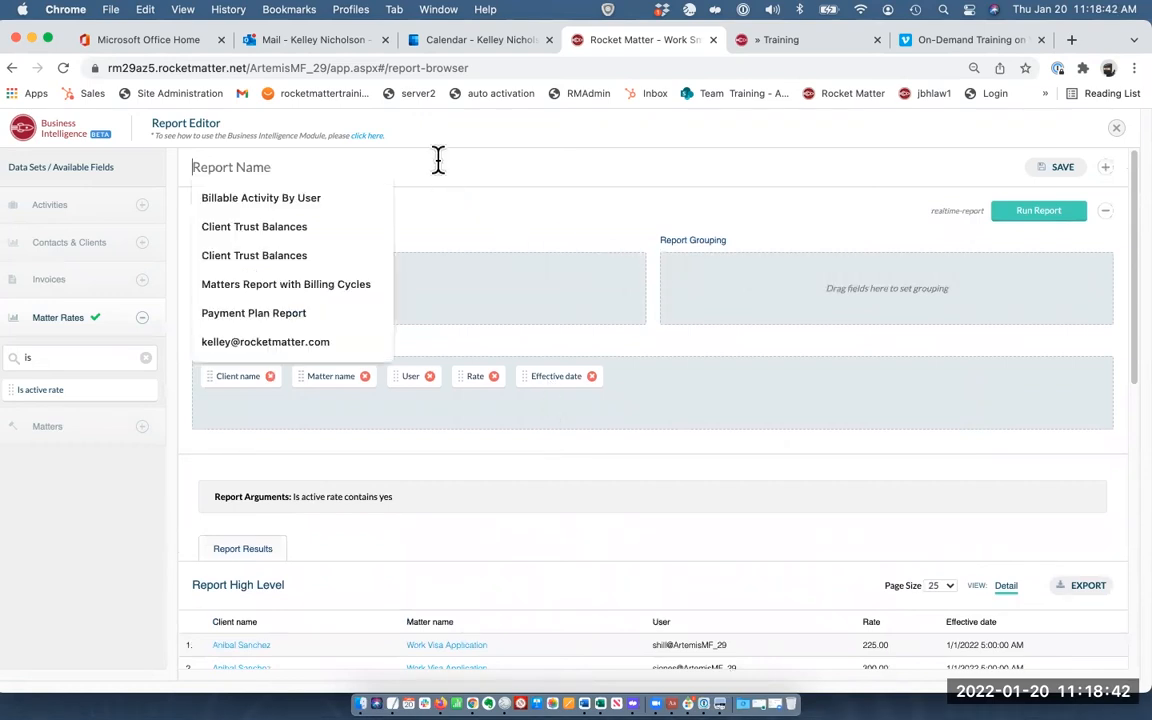
text(Matter)
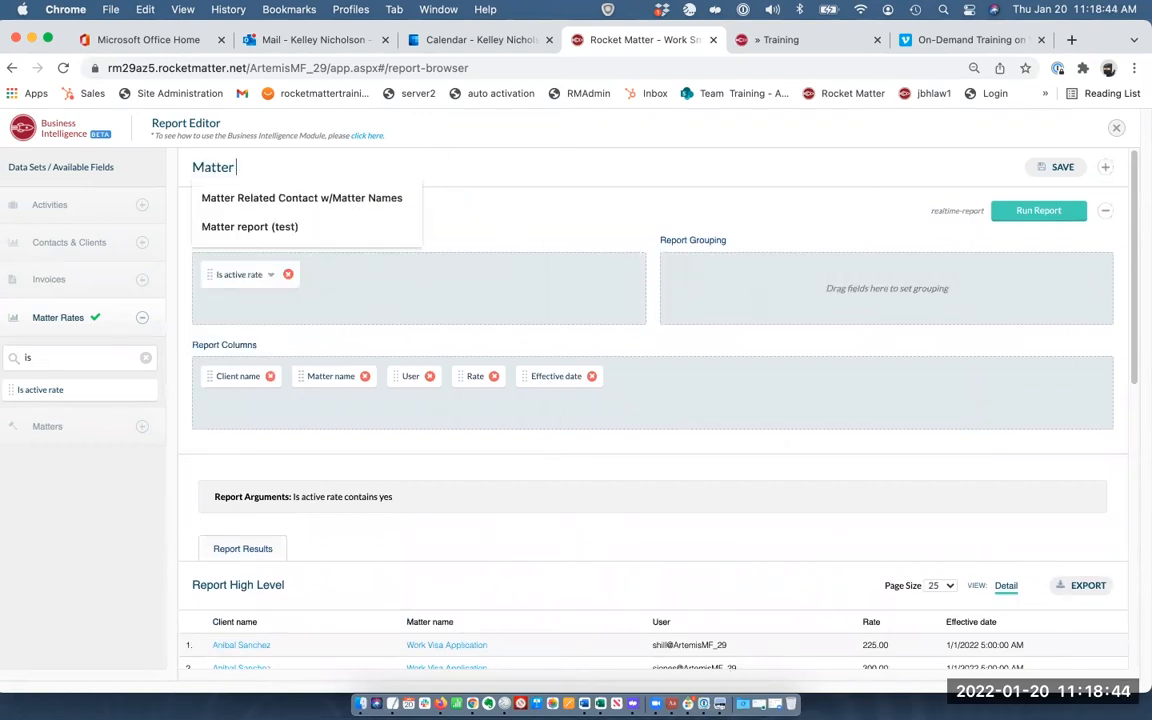
text( Rates)
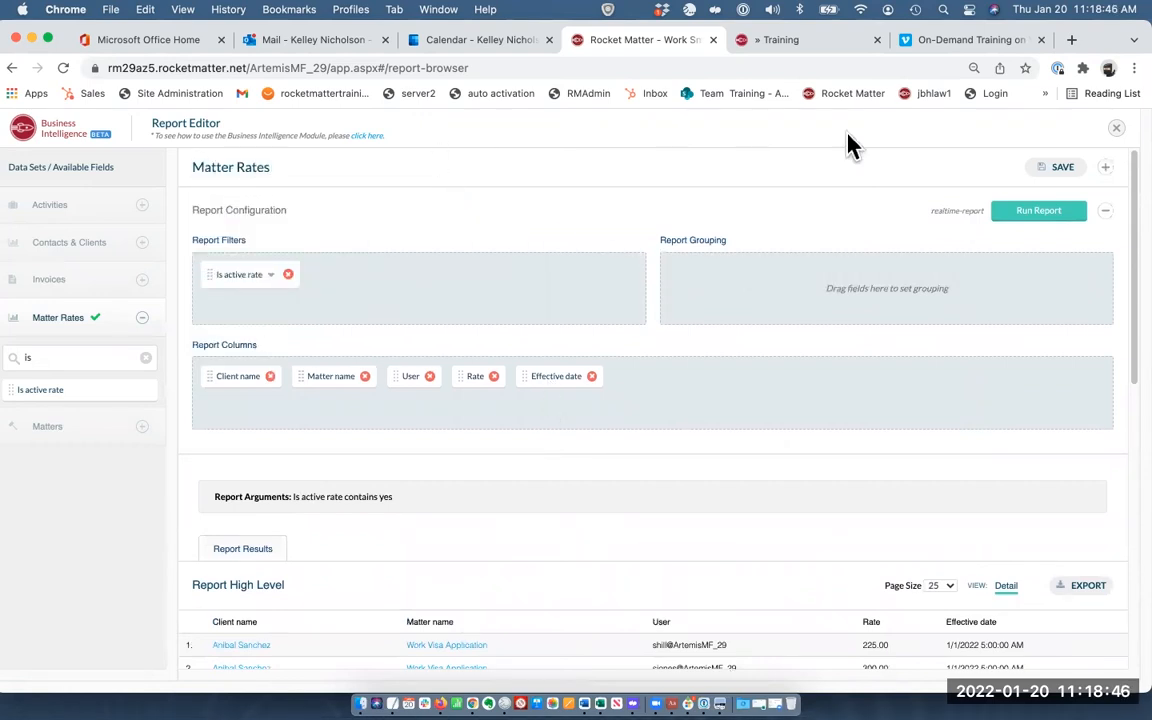
click(1062, 168)
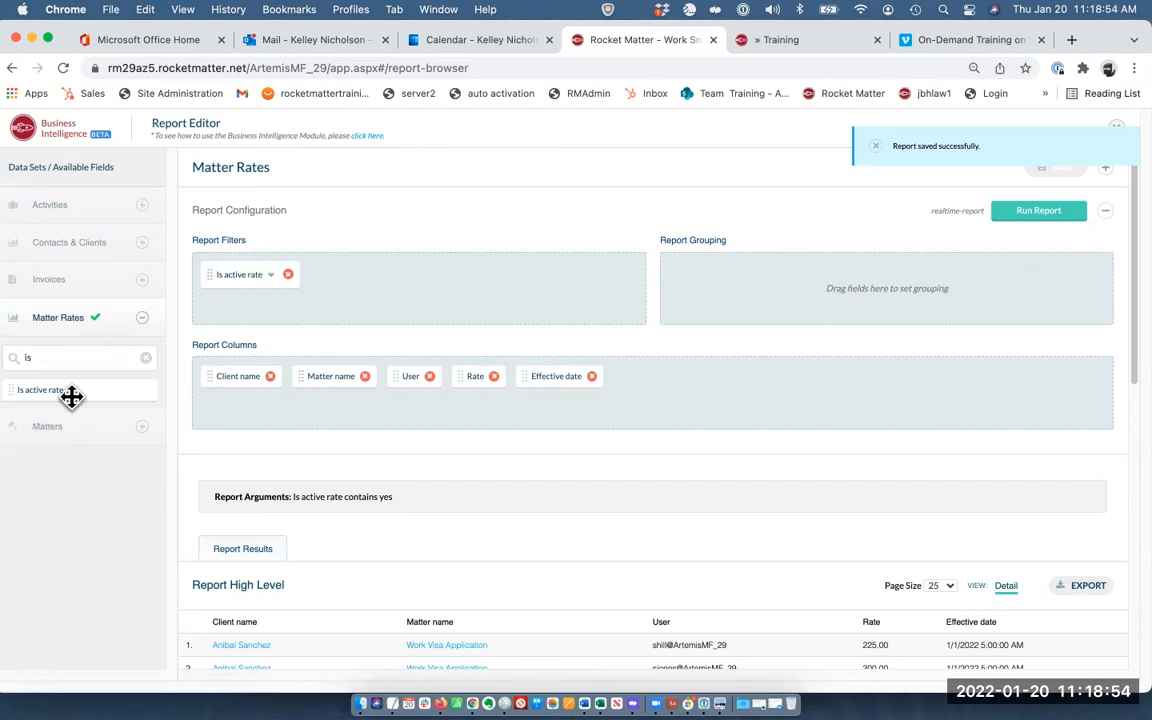
click(1115, 130)
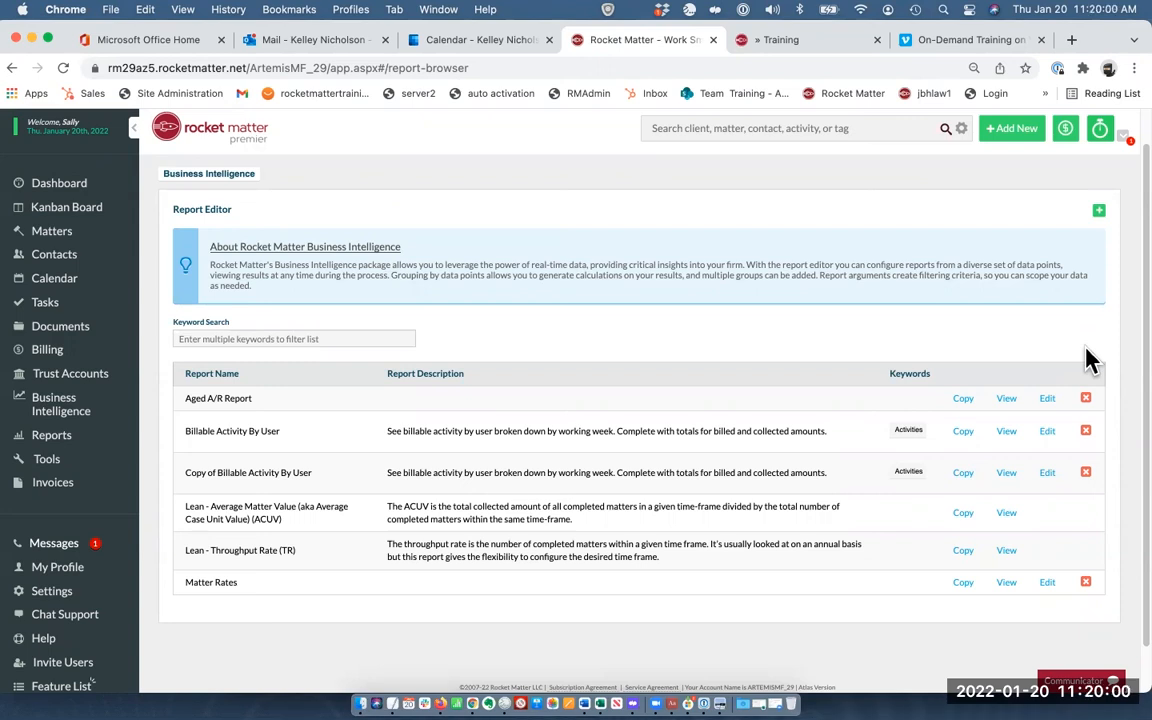
Step: Open a blank new report to view the fields available in the Matter Rates data set, and close it unsaved
click(1099, 213)
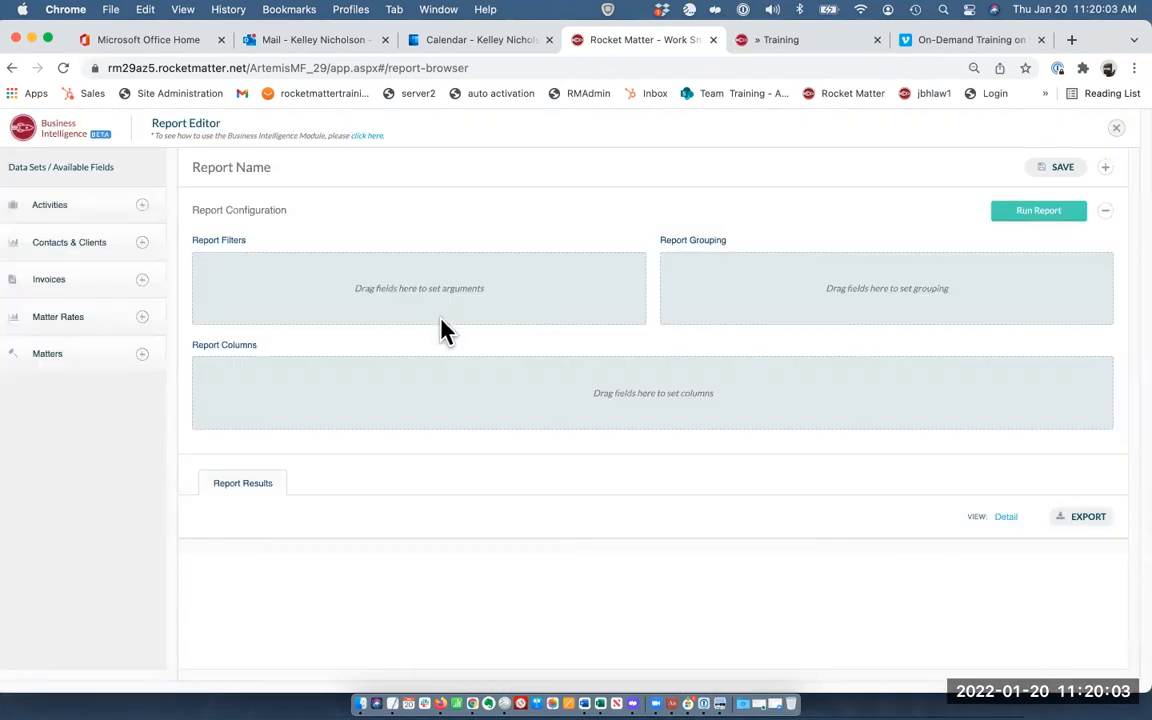
click(142, 317)
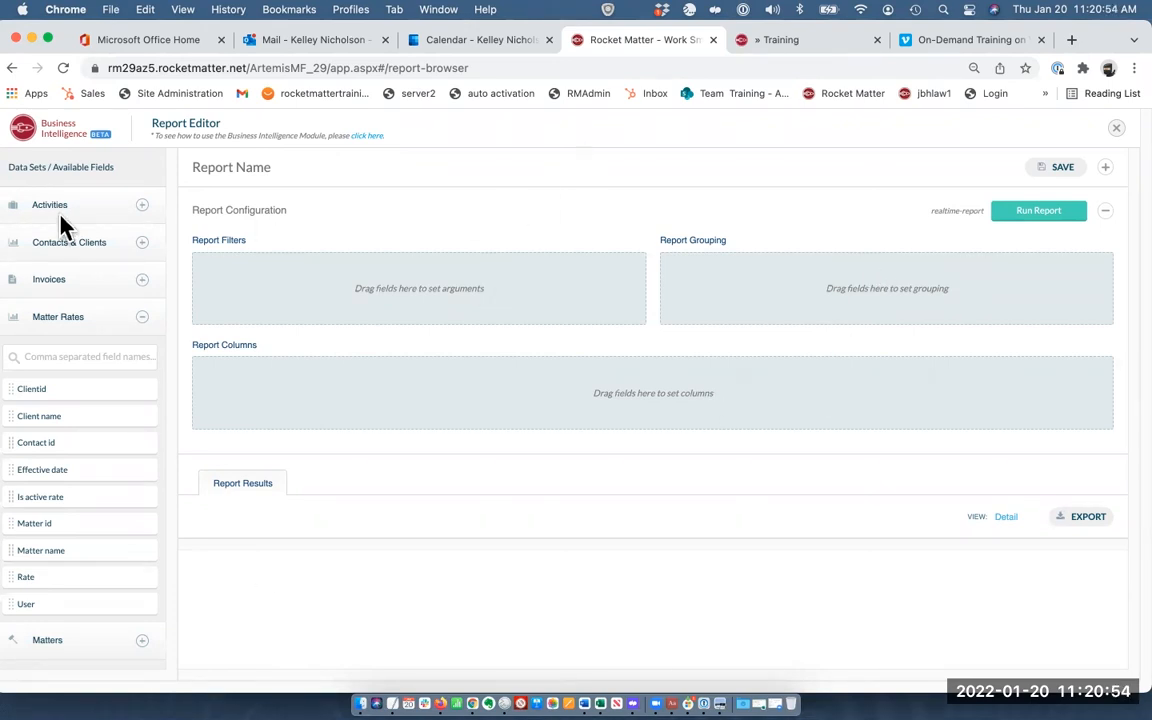
click(1117, 134)
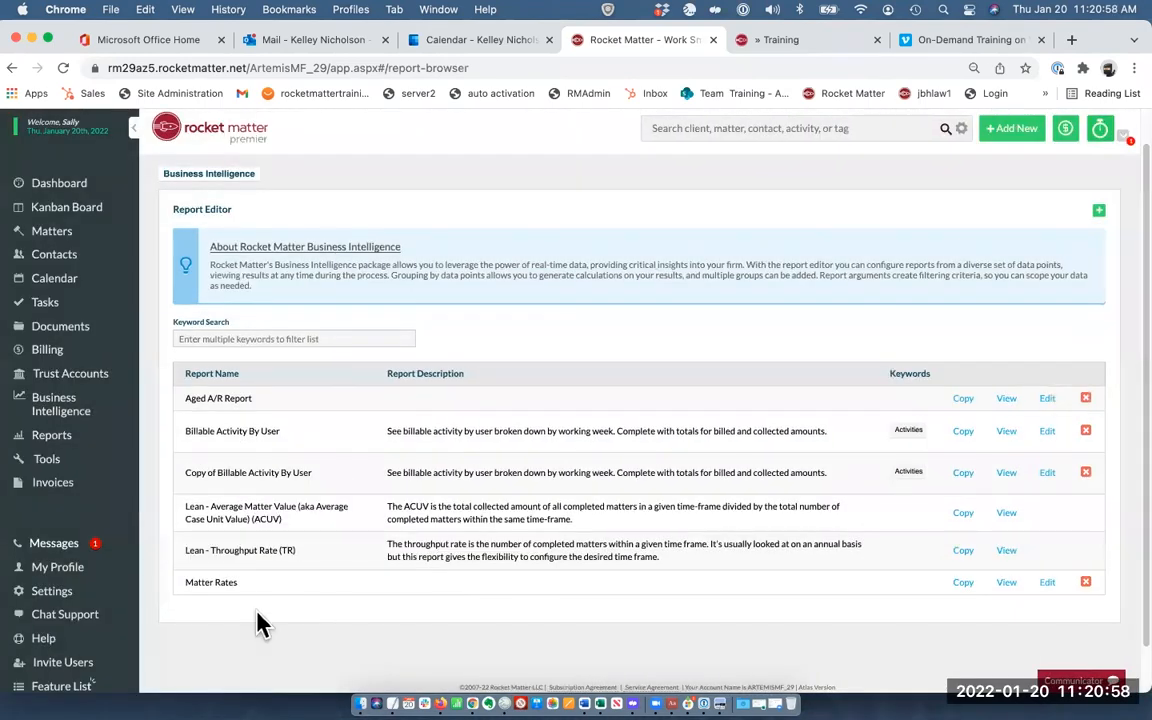